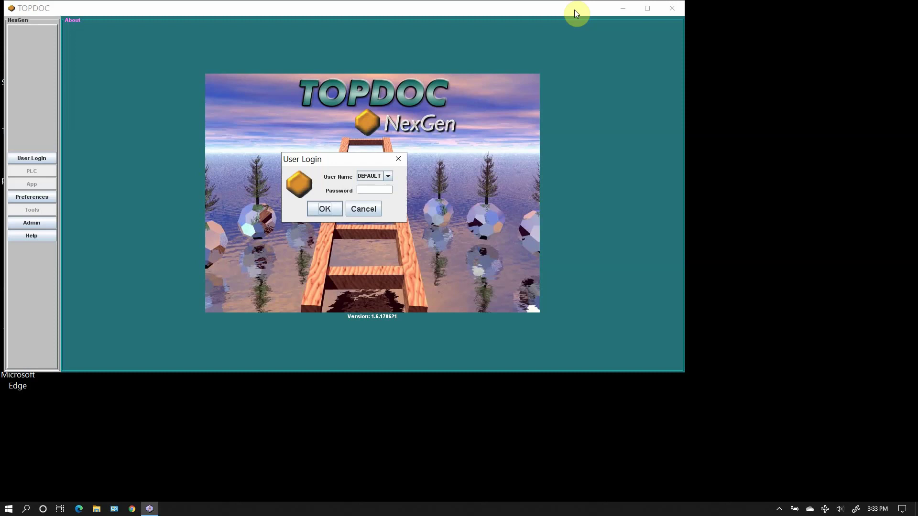
Log in to TOPDOC NexGen as user DEFAULT with an empty password.
click(324, 209)
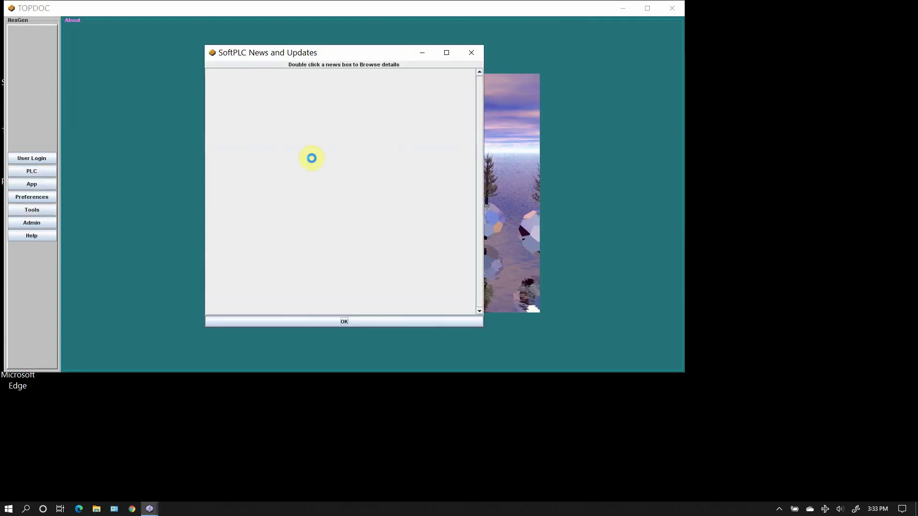
Close the SoftPLC News and Updates window and show the PLC list maximized.
click(475, 54)
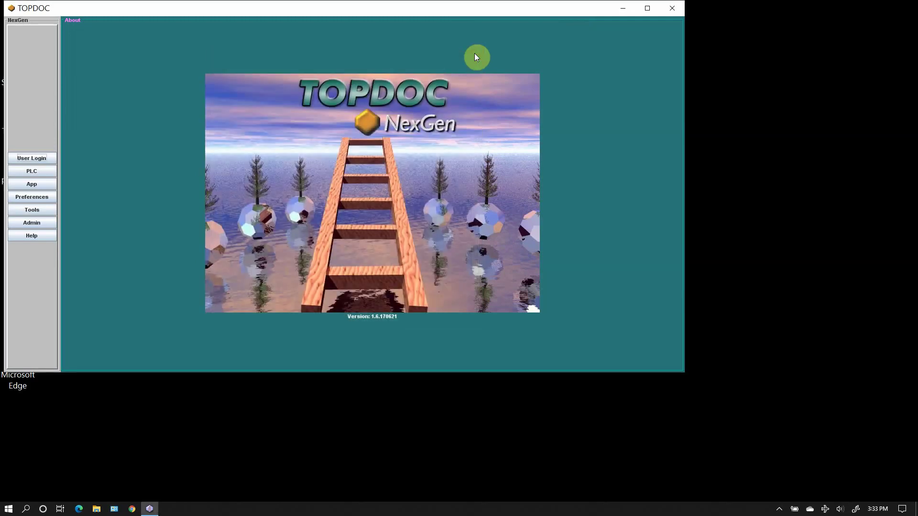
click(47, 173)
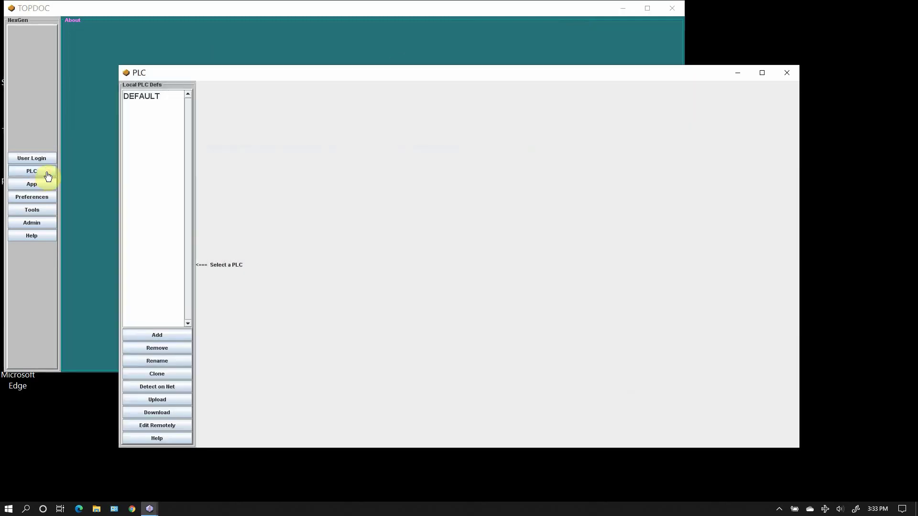
click(762, 73)
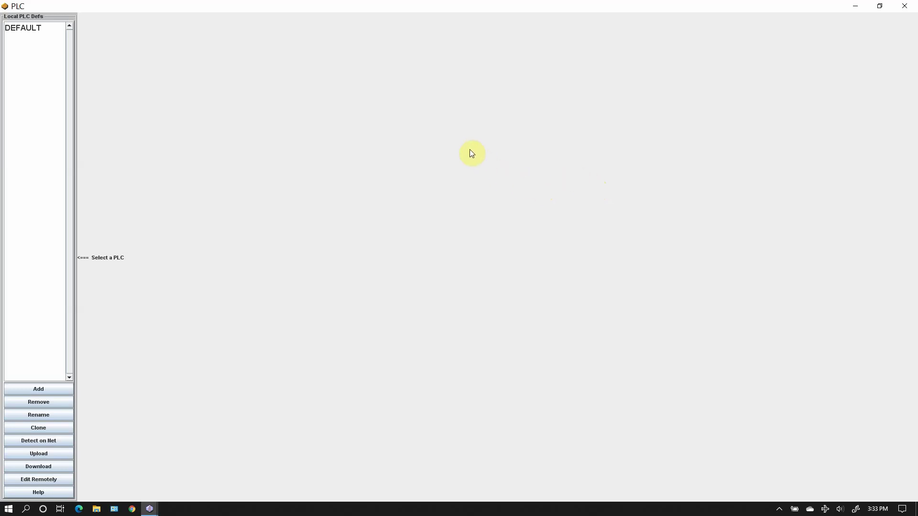
Show the DEFAULT PLC's CPU definition: Smart type, 12-second timeout, IP 192.168.0.101.
click(22, 30)
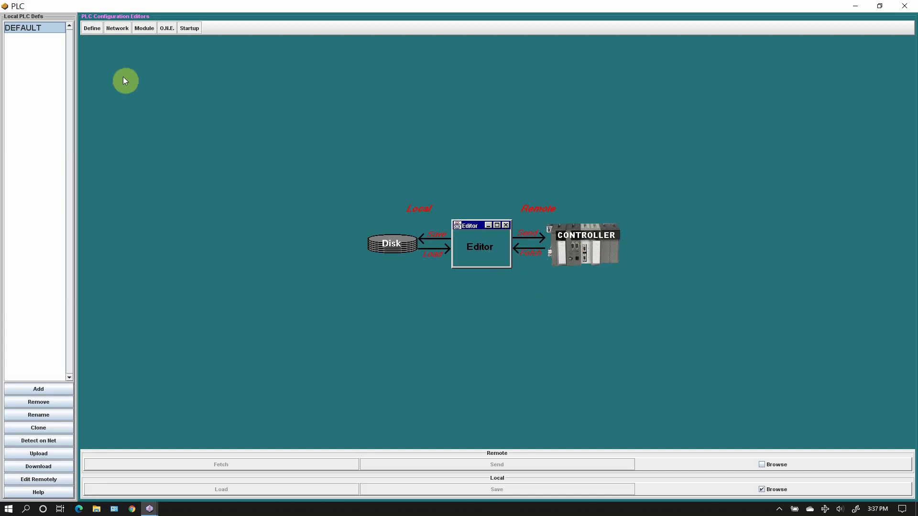
click(91, 29)
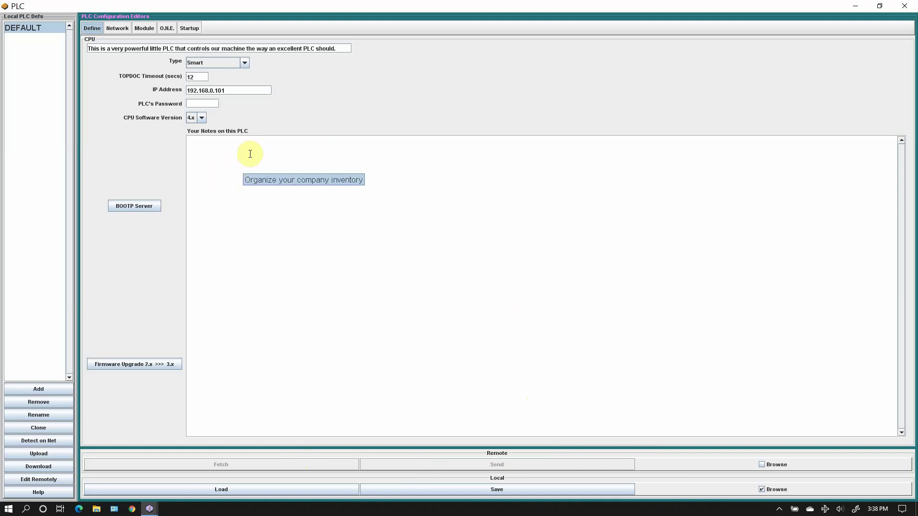
click(245, 64)
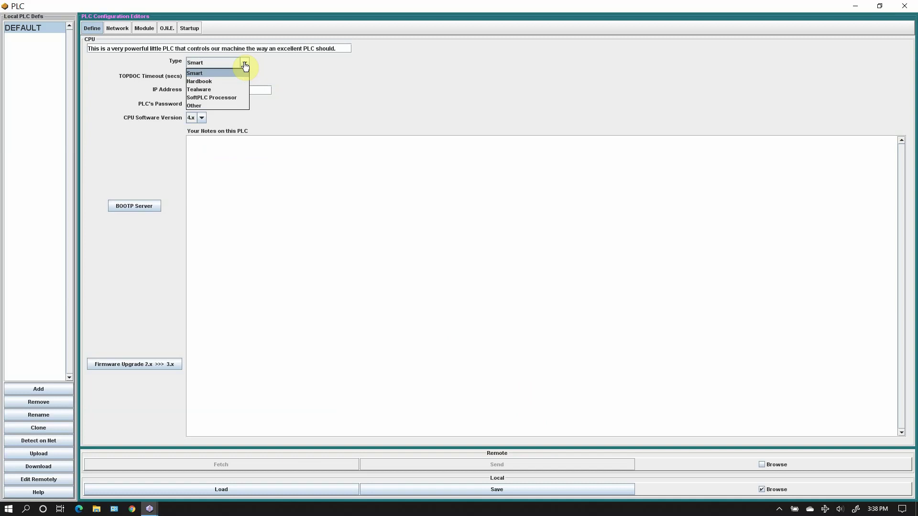
click(245, 65)
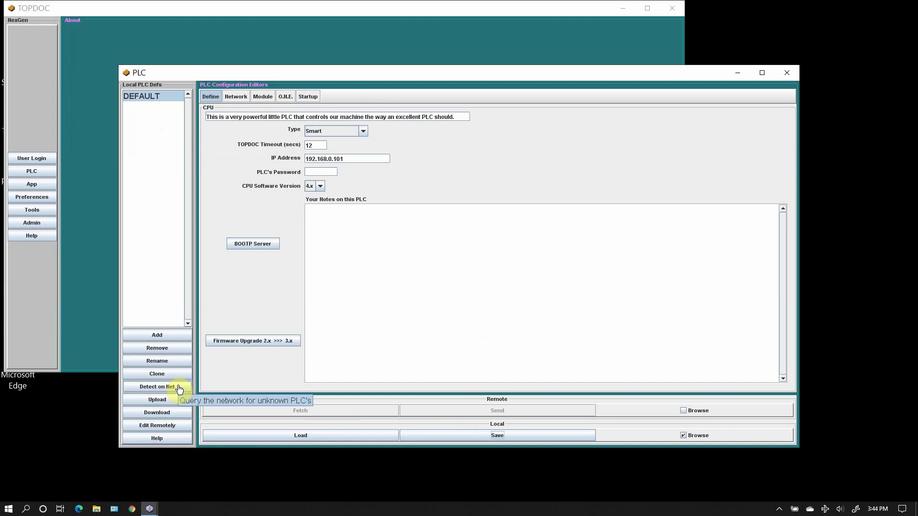
click(180, 389)
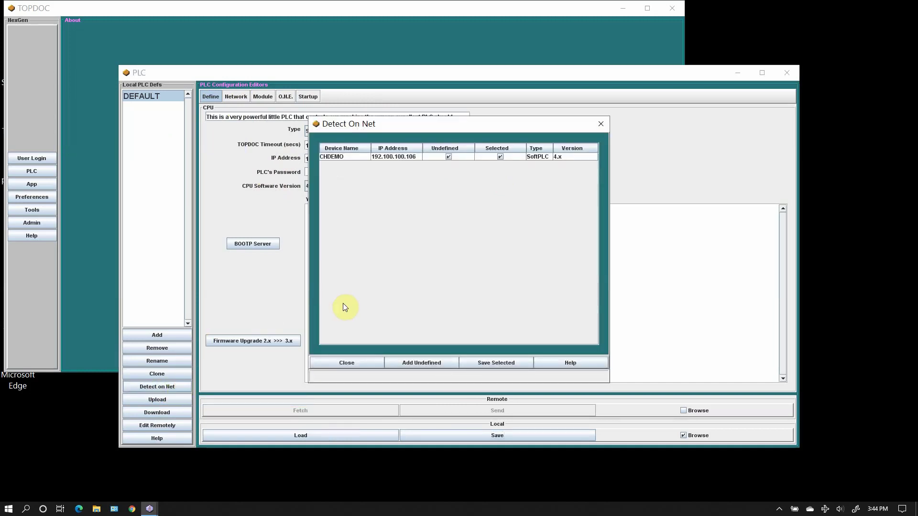
Save the detected CHDEMO as a local PLC and view its TCP/IP network settings.
click(480, 365)
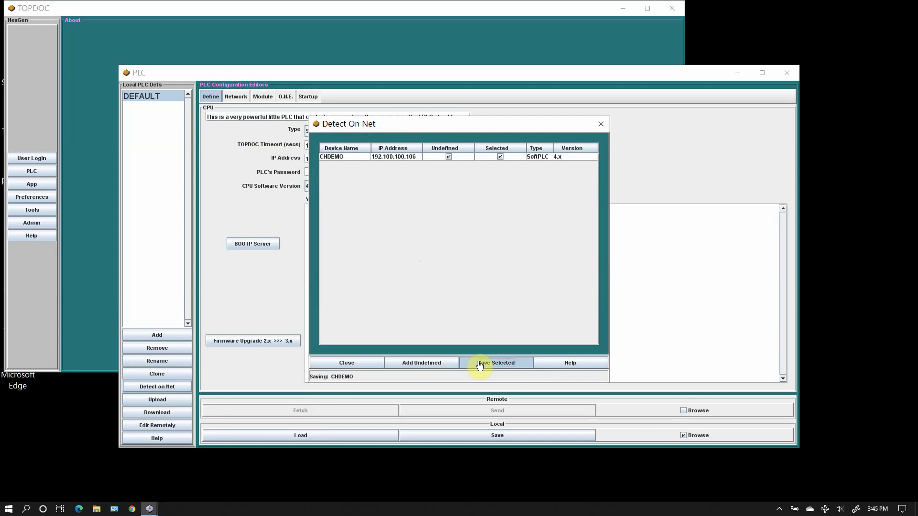
click(354, 365)
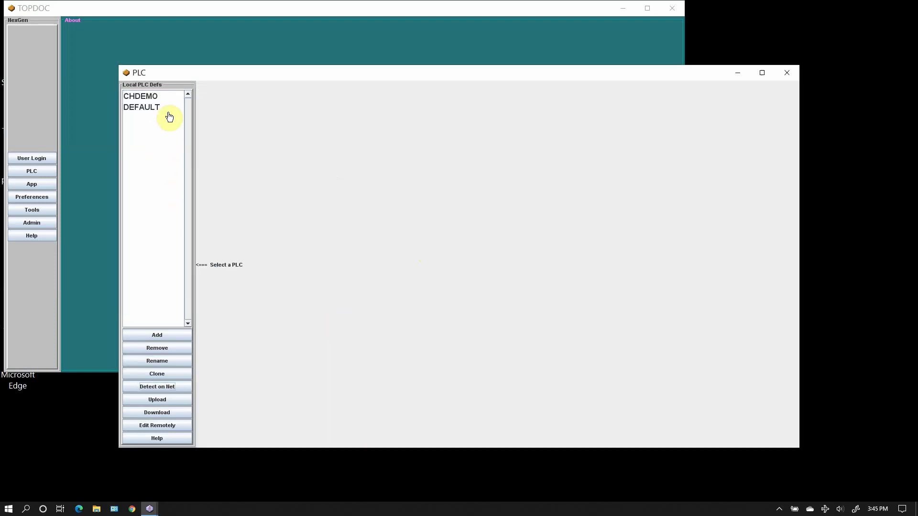
click(141, 97)
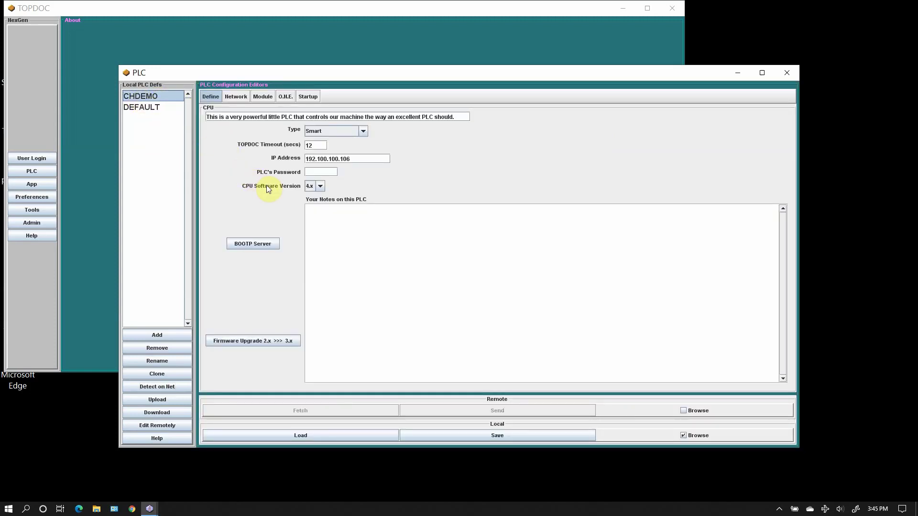
click(236, 96)
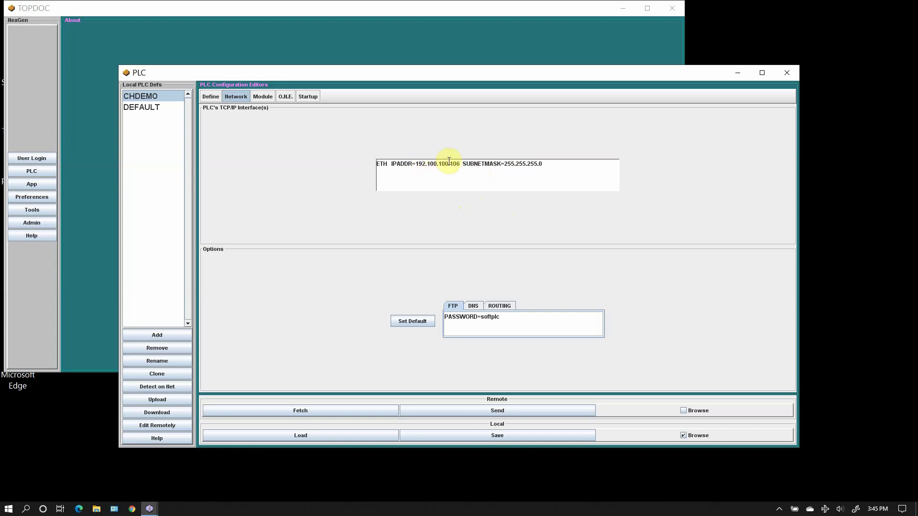
Change CHDEMO's IP address to 192.100.100.104 and send it to the controller.
drag(456, 164, 461, 164)
text(4)
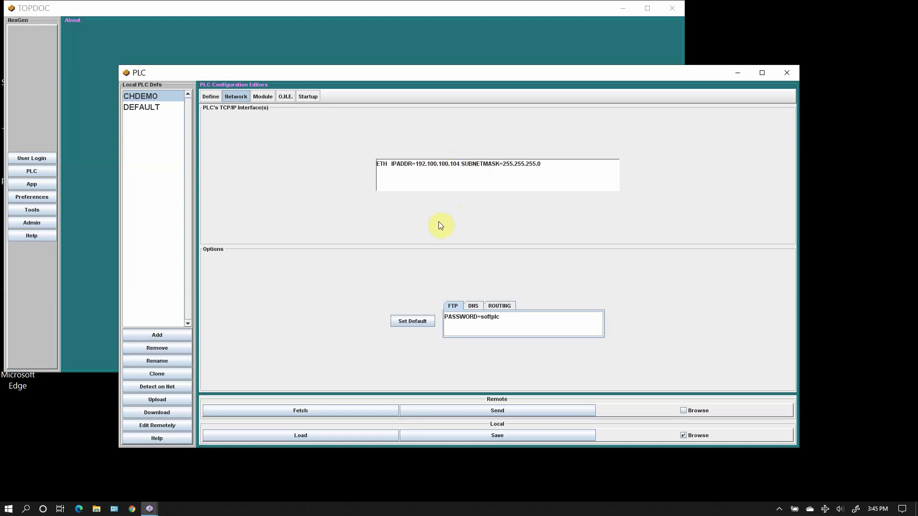
click(486, 408)
click(463, 410)
click(511, 268)
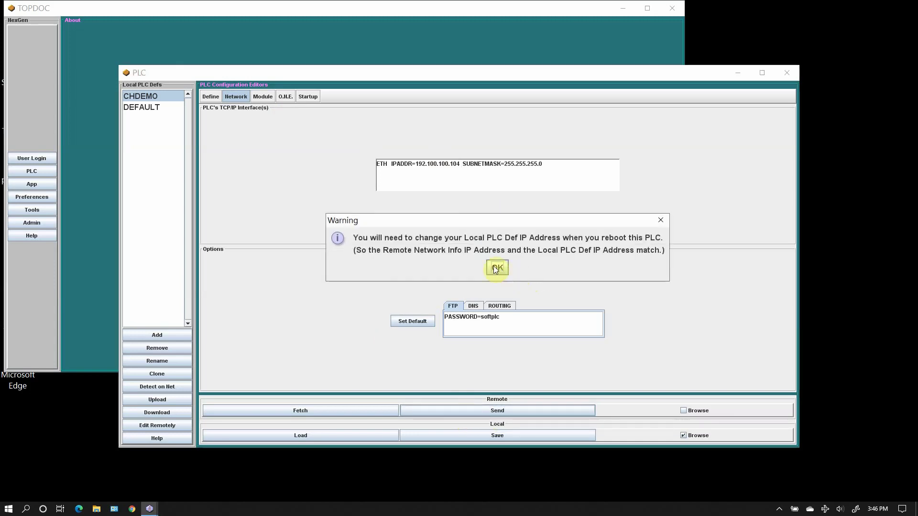
click(497, 267)
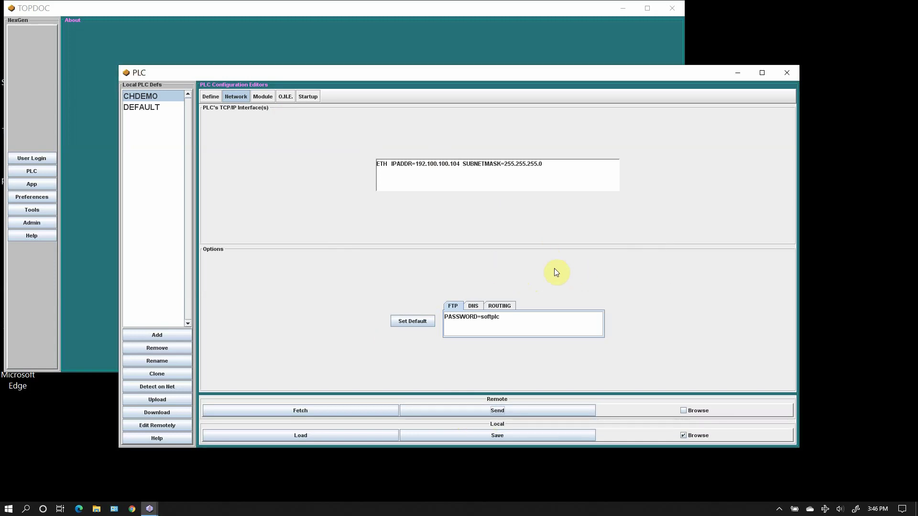
Restore the IP address to 192.100.100.106, send it, and fetch the settings back.
click(460, 164)
key(BackSpace)
text(6)
click(496, 411)
click(315, 410)
Add O.I.E. channel 1 as a CLIENT alongside the SERVER channel 0.
click(288, 101)
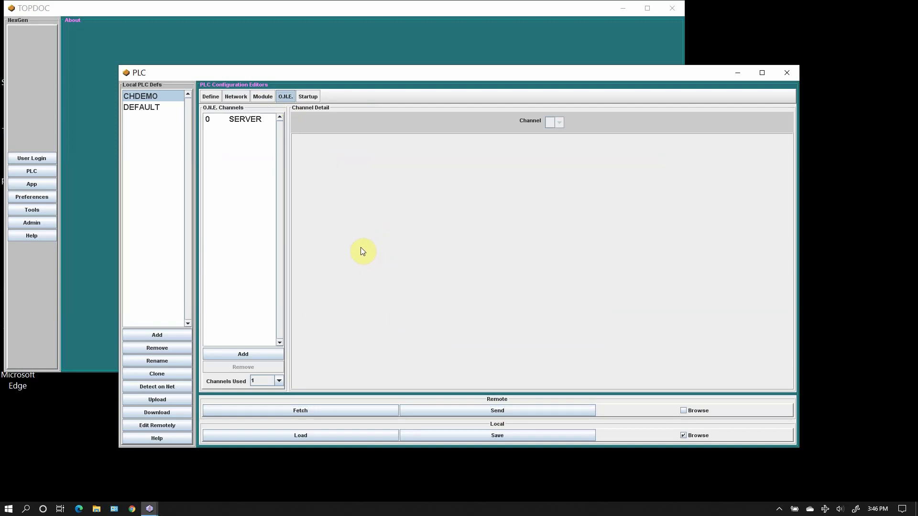
click(245, 121)
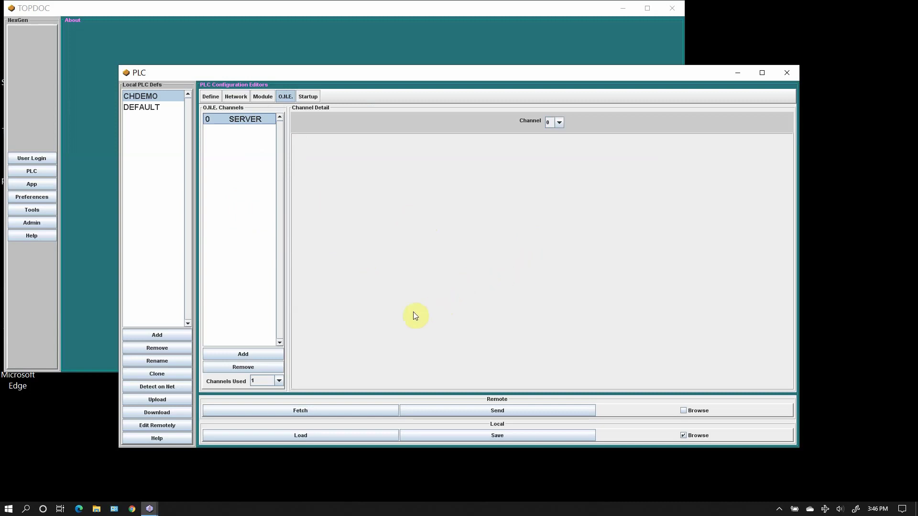
click(248, 355)
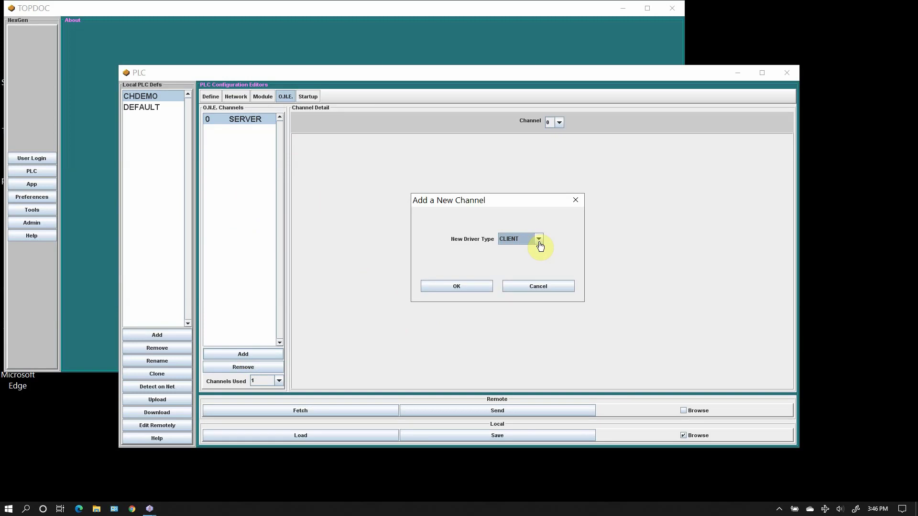
click(467, 288)
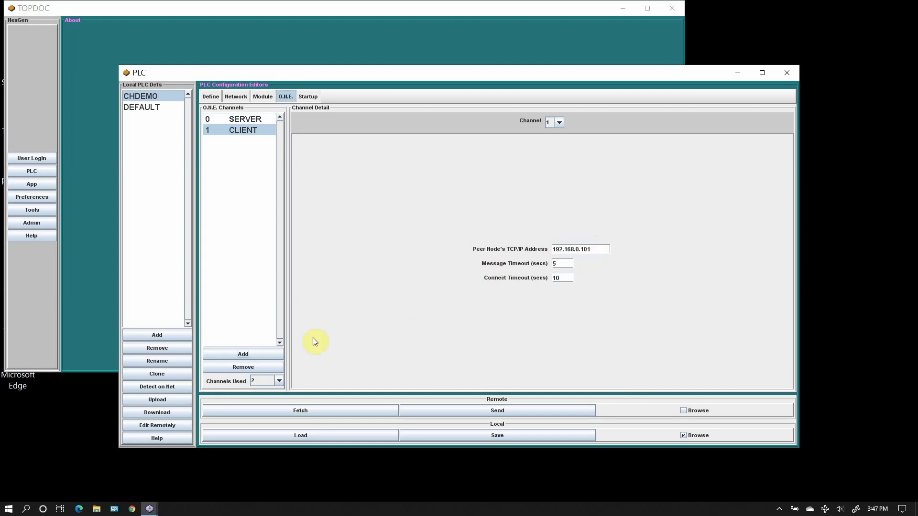
Add O.I.E. channel 2 with the Serial DF1 driver type.
click(263, 356)
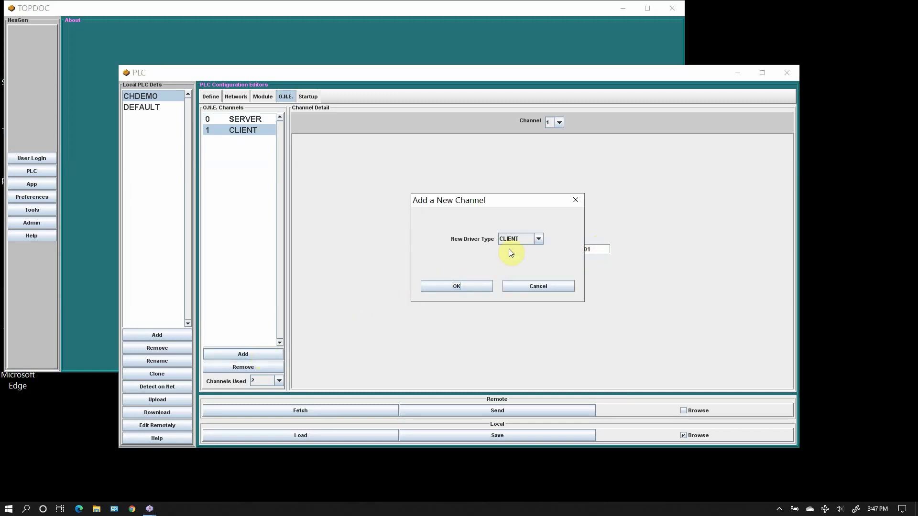
click(539, 239)
click(533, 257)
click(472, 286)
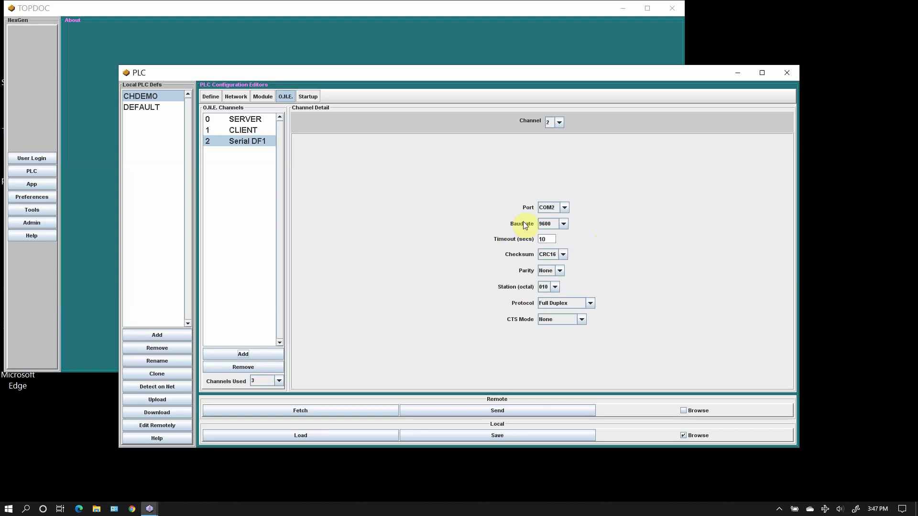
Set the Serial DF1 channel to port COM4 at 115200 baud.
click(563, 208)
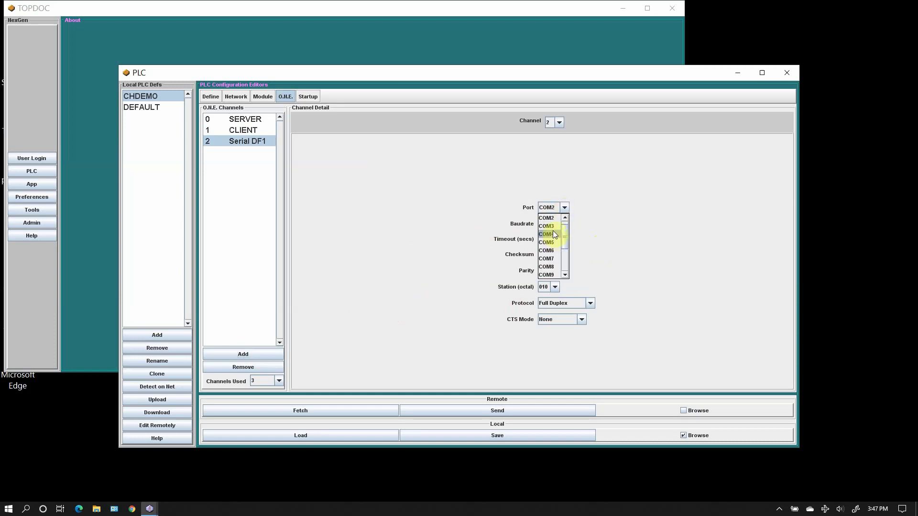
click(553, 234)
click(563, 224)
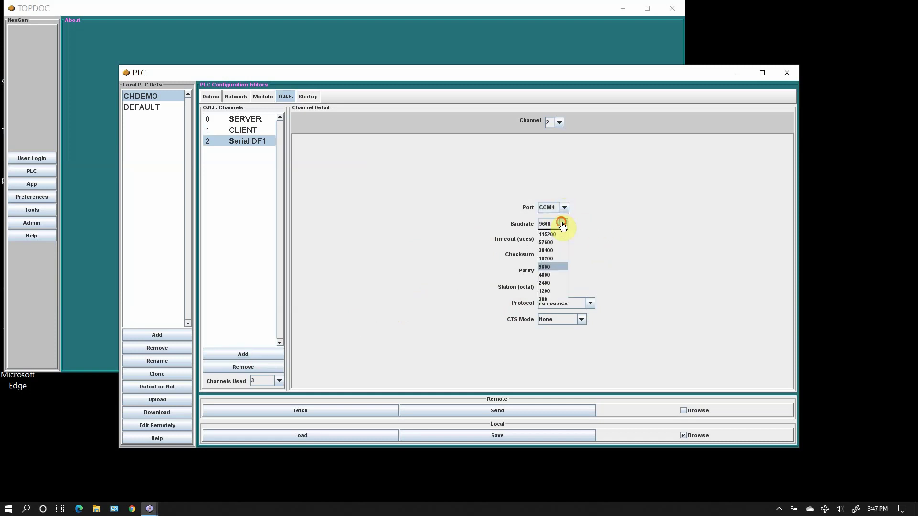
click(556, 234)
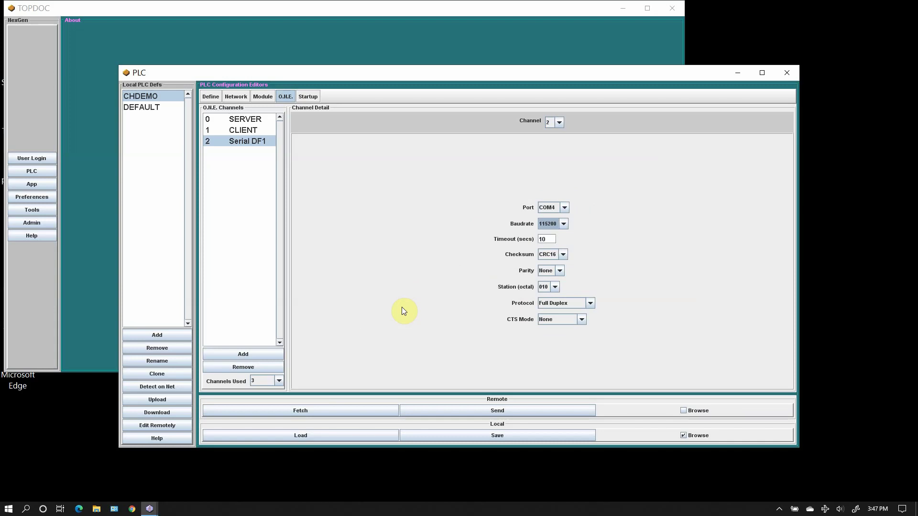
click(253, 353)
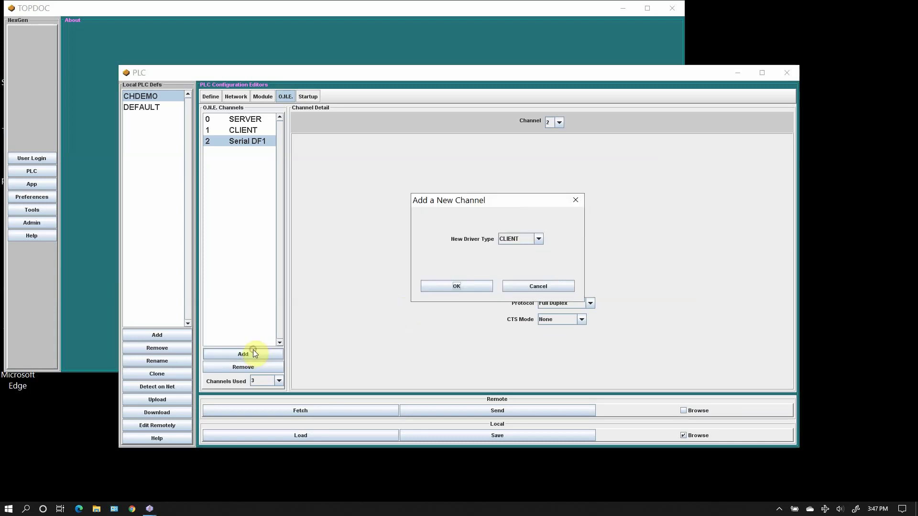
Add channel 3 using the SMART DH+ driver type.
click(539, 239)
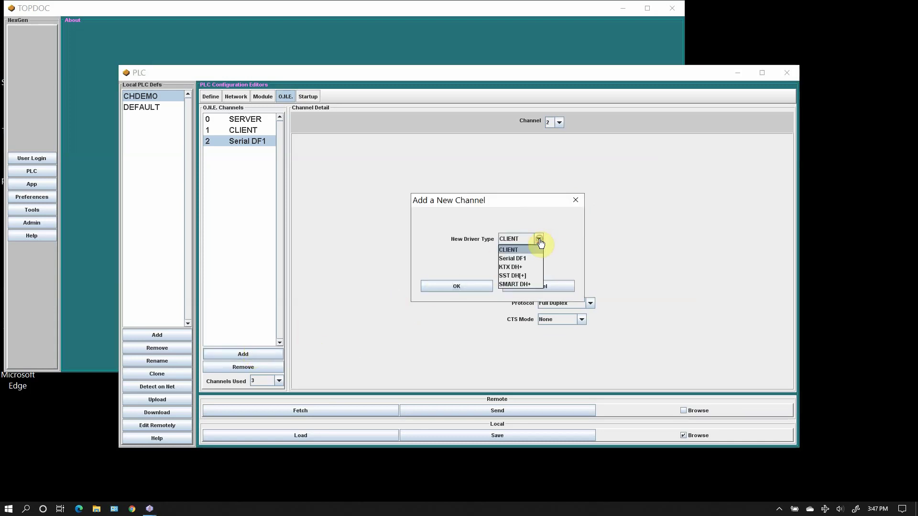
click(534, 286)
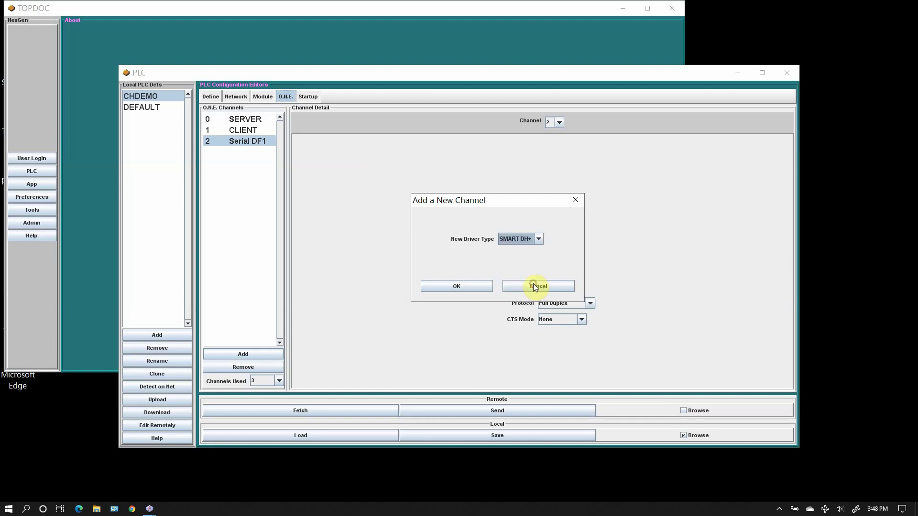
click(476, 286)
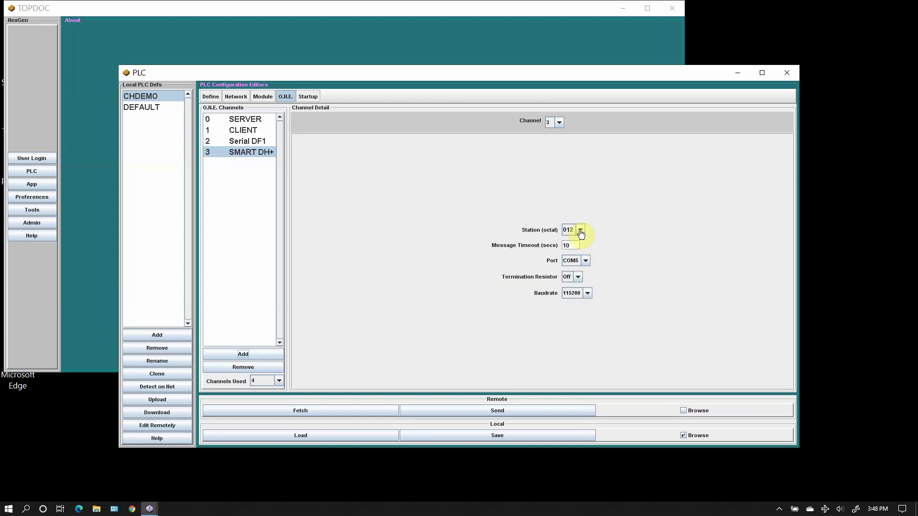
Keep channel 3's port on COM5 at 115200 baud.
click(586, 261)
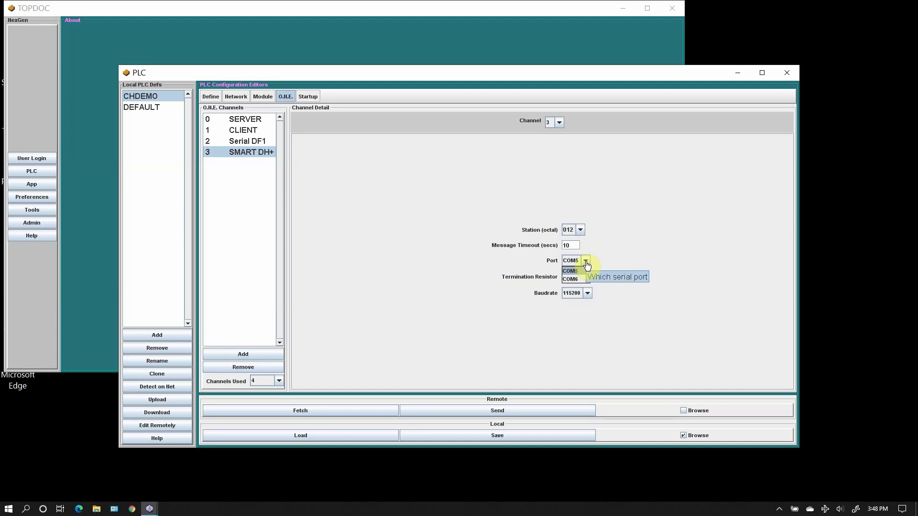
click(586, 261)
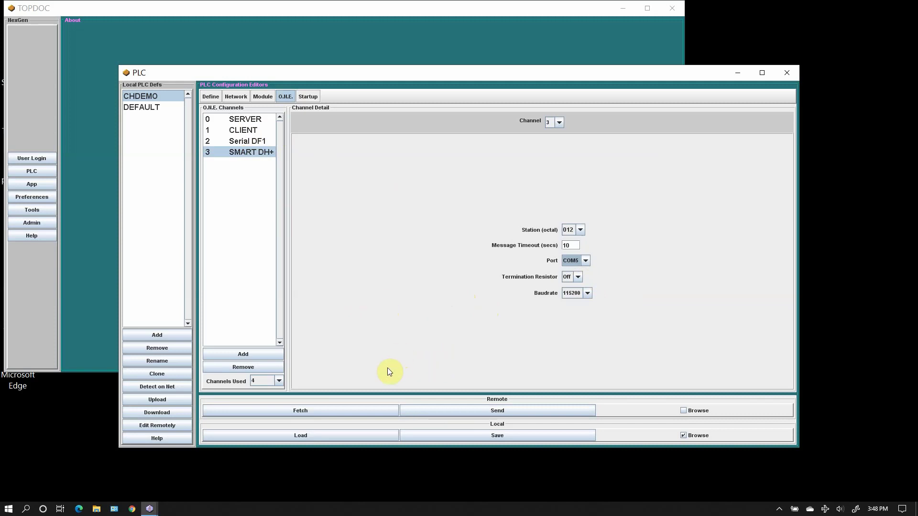
Abandon the unsaved O.I.E. edits and switch to the Startup options.
click(307, 97)
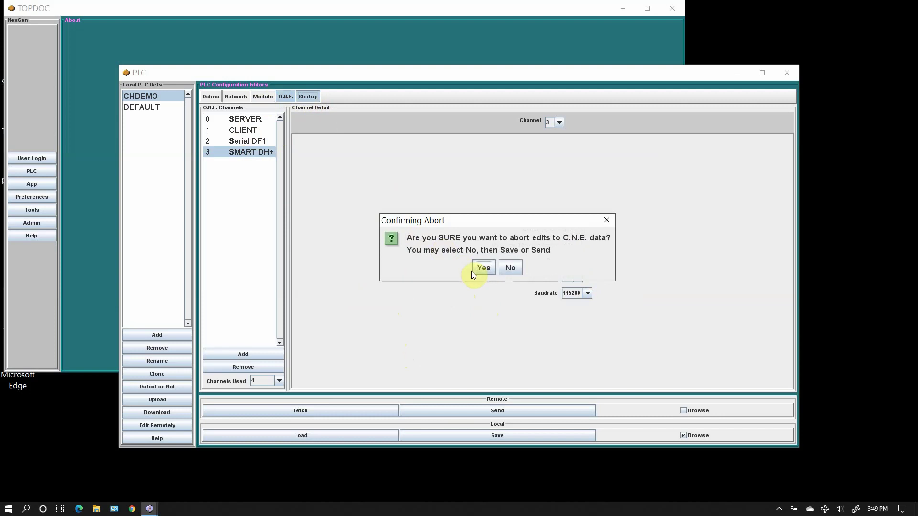
click(490, 267)
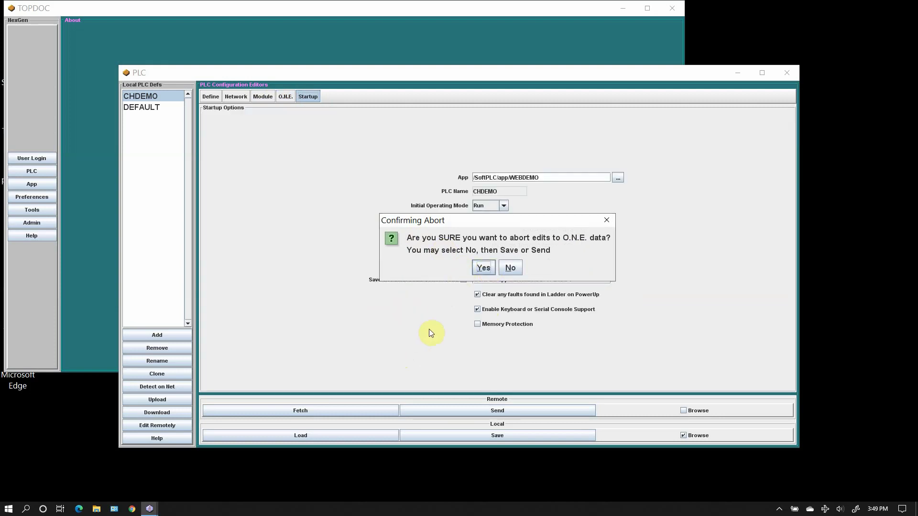
click(484, 267)
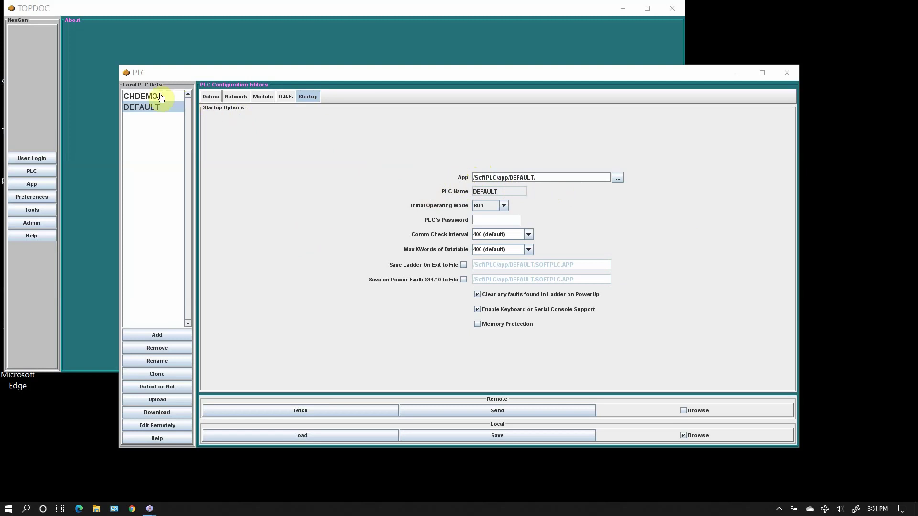
Load CHDEMO's startup settings from the PLC: WEBDEMO app, Run mode, 400 KWords.
click(161, 97)
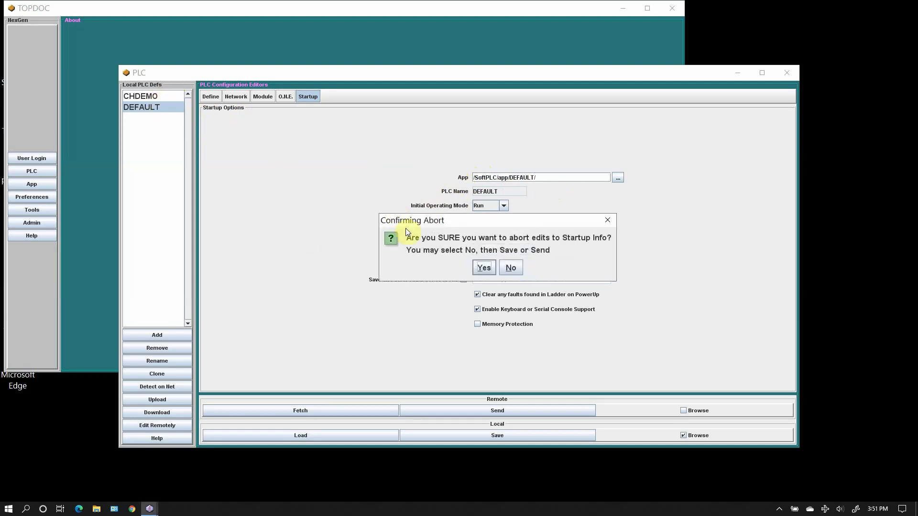
click(483, 268)
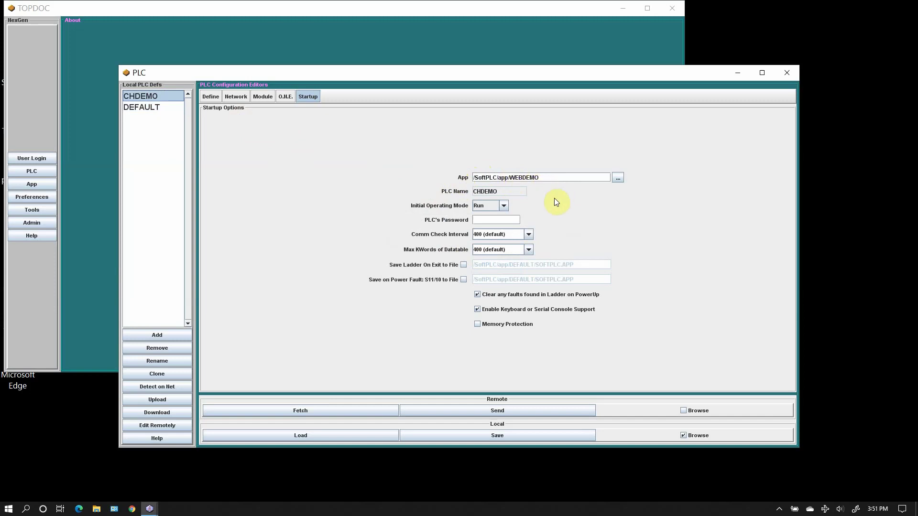
click(378, 411)
click(619, 180)
click(619, 180)
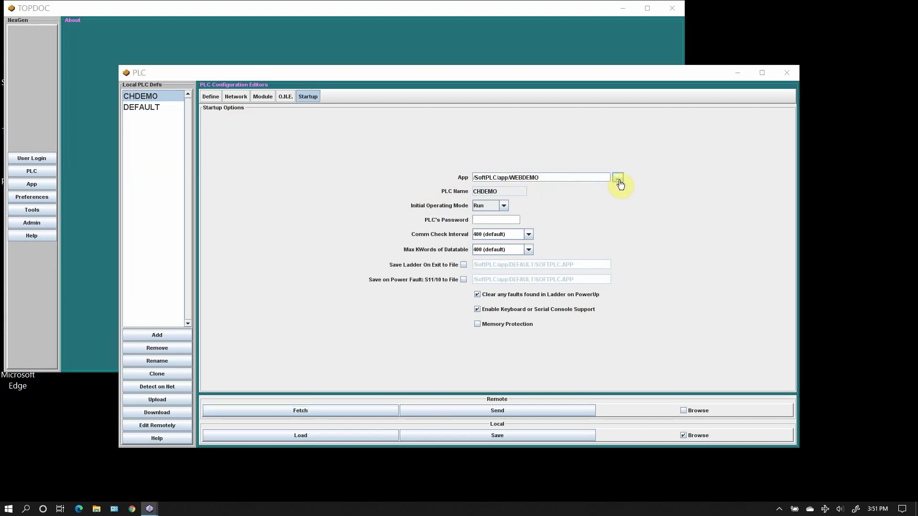
click(551, 244)
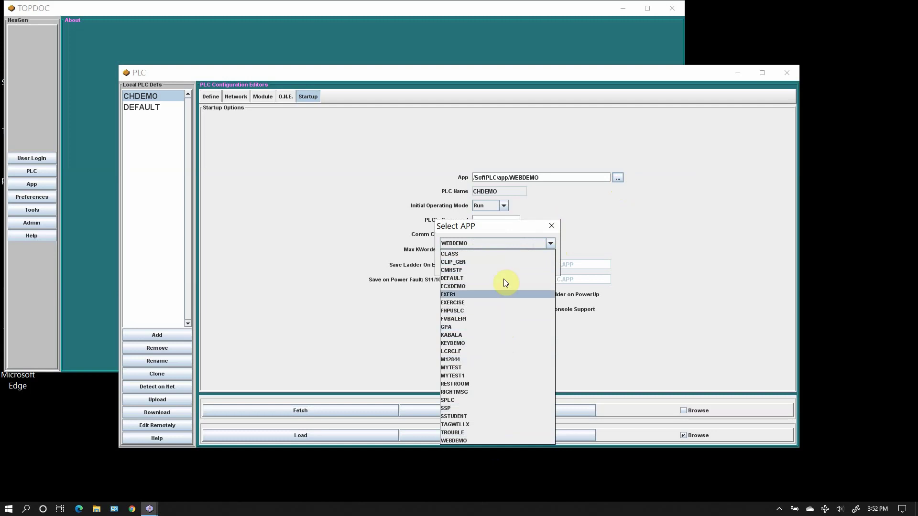
click(549, 243)
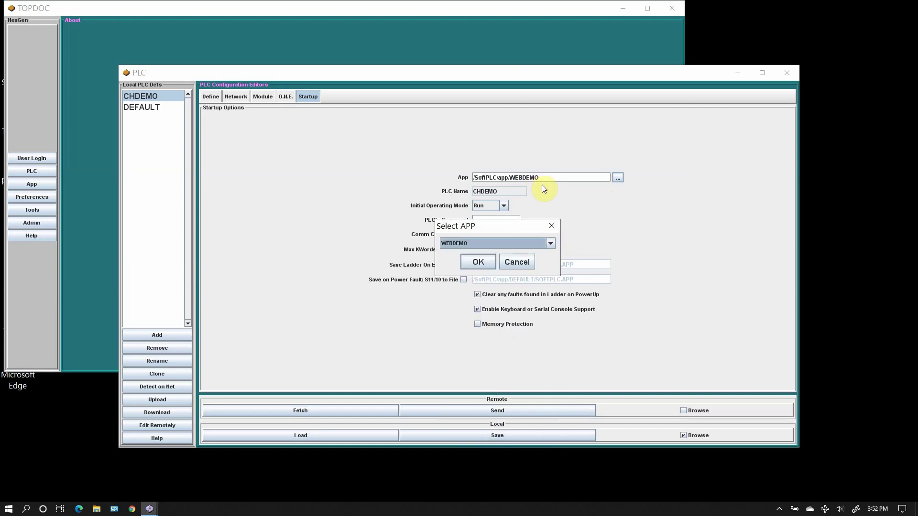
key(Return)
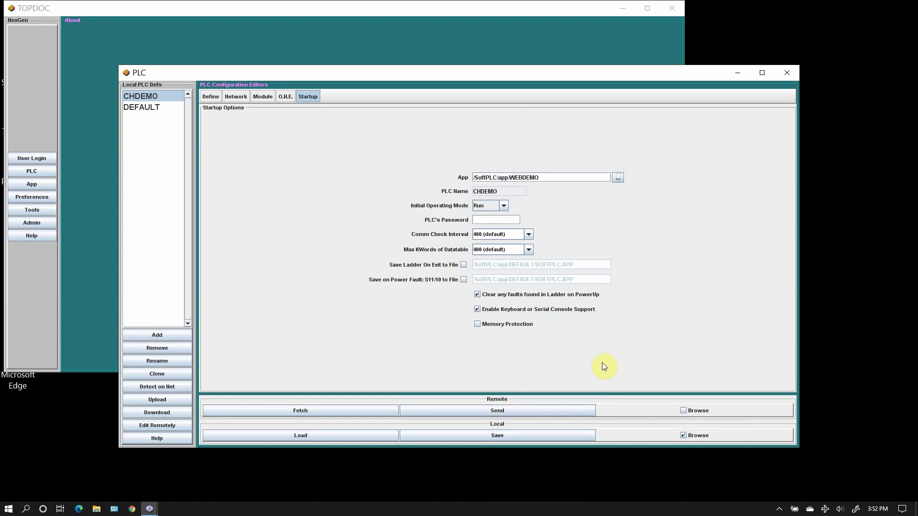
Browse CHDEMO's soft modules and I/O drivers, checking the LOGGER.TLM and SLC.TLM details.
click(262, 96)
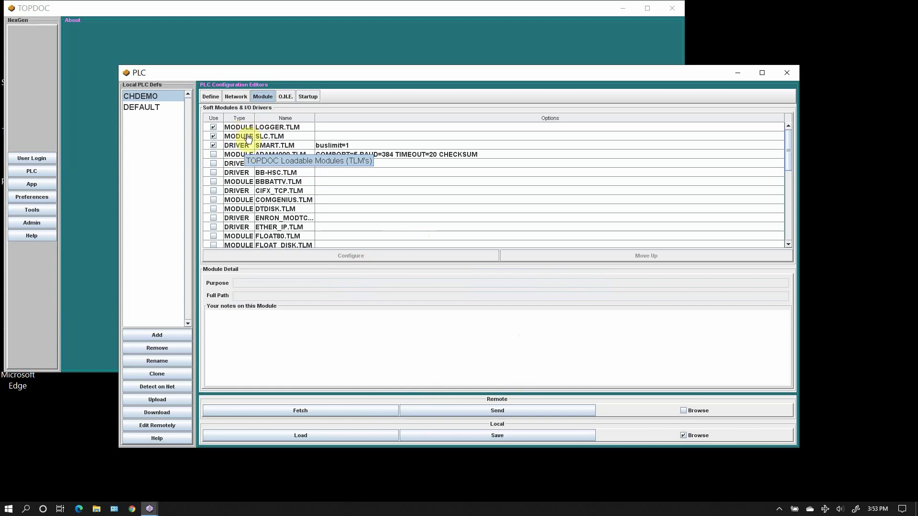
click(275, 128)
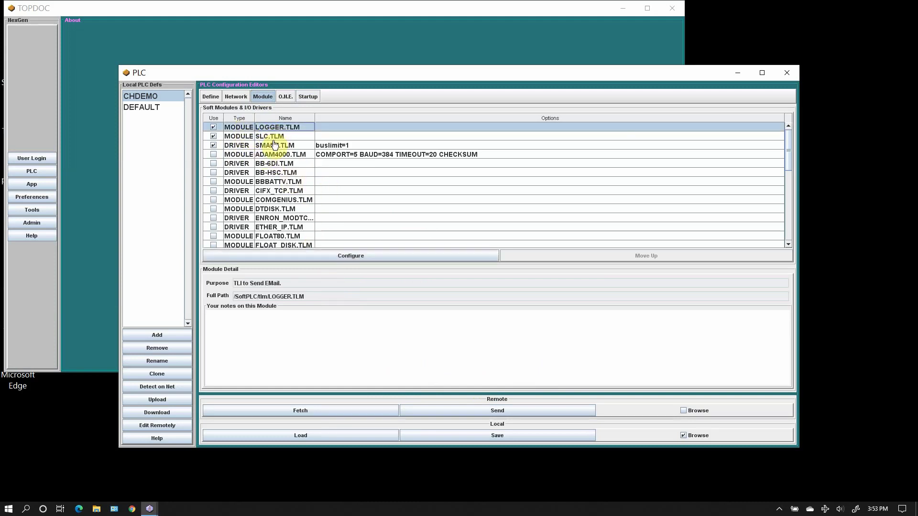
click(275, 137)
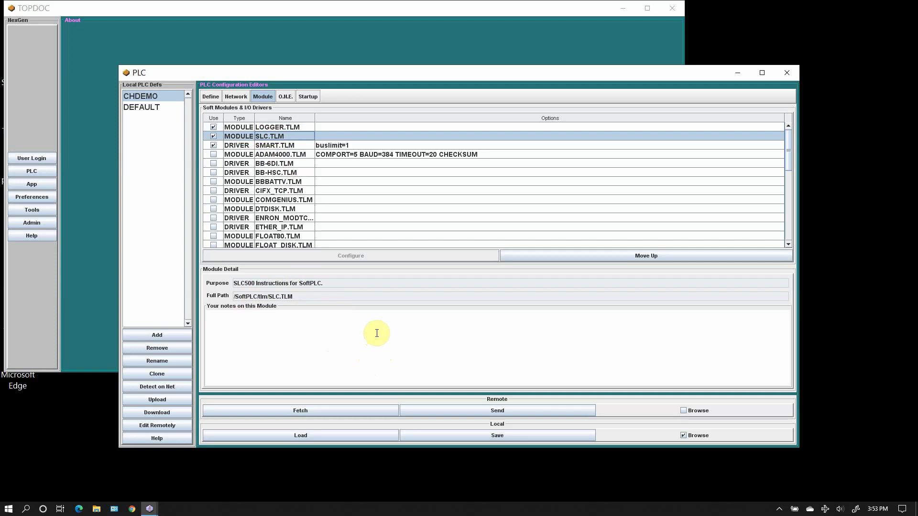
Enable the ETHER_IP.TLM EtherNet/IP driver and open its ETHER_IP.LST configuration file.
click(213, 228)
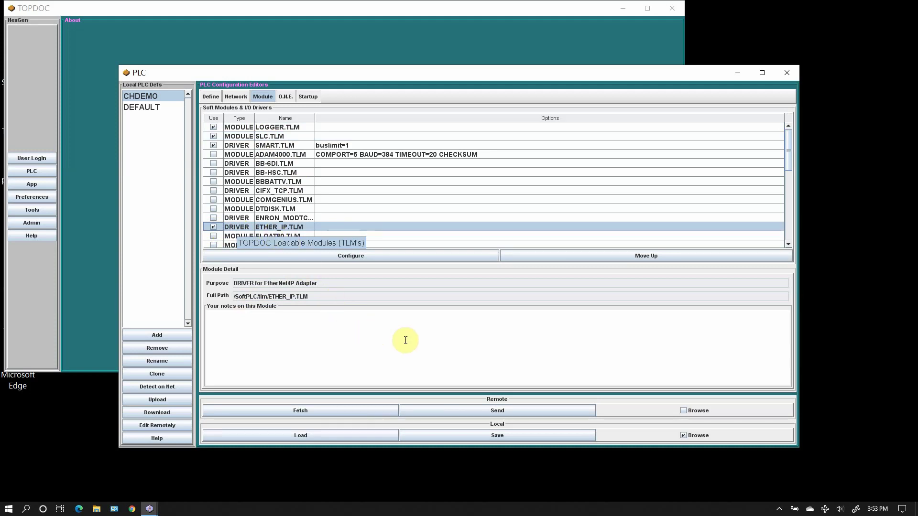
click(455, 413)
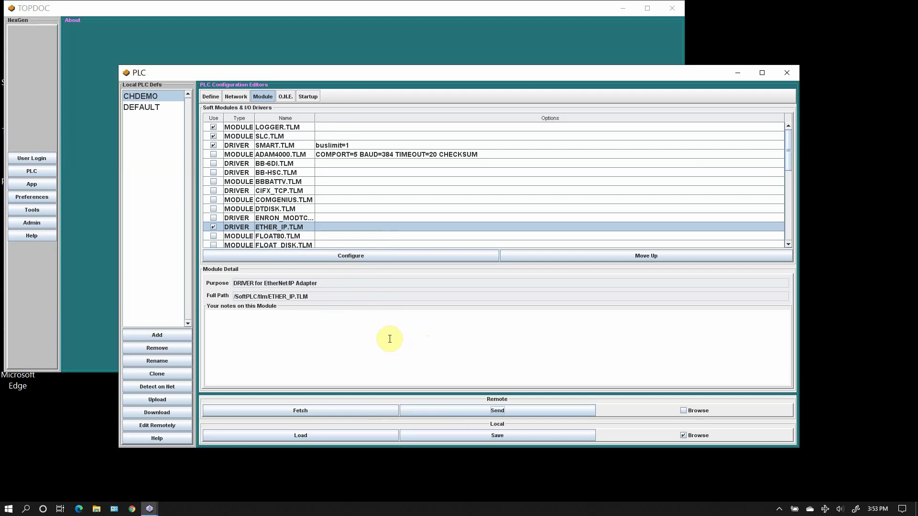
click(354, 256)
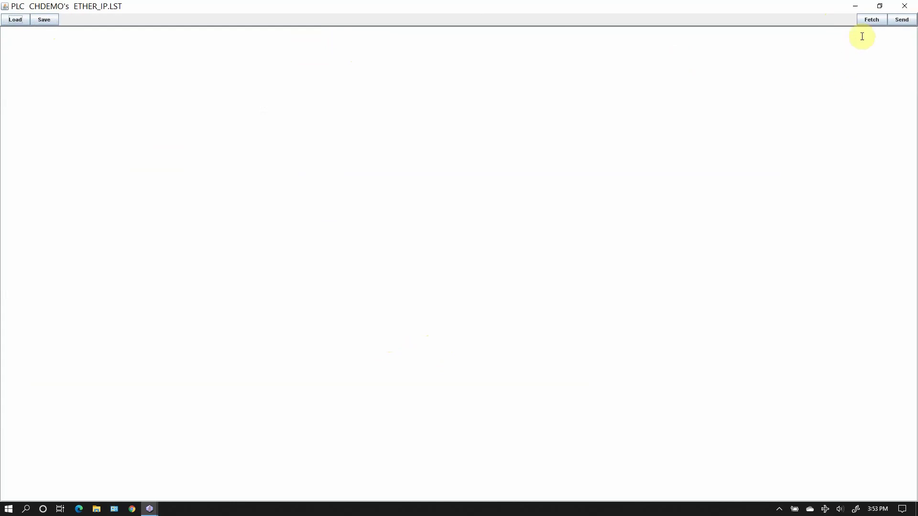
Fetch ETHER_IP.LST from the PLC and scroll past the intro comments to the ethernet_ip block.
click(875, 24)
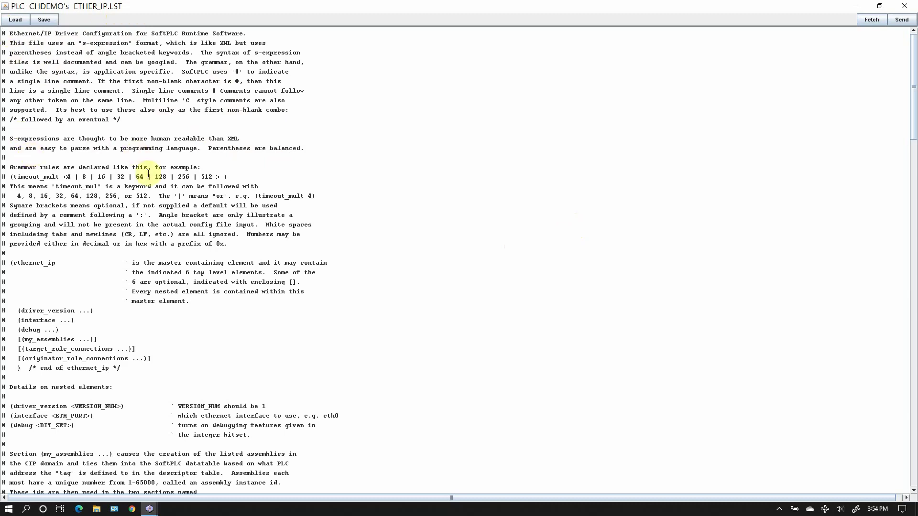
scroll(229, 188, down, 15)
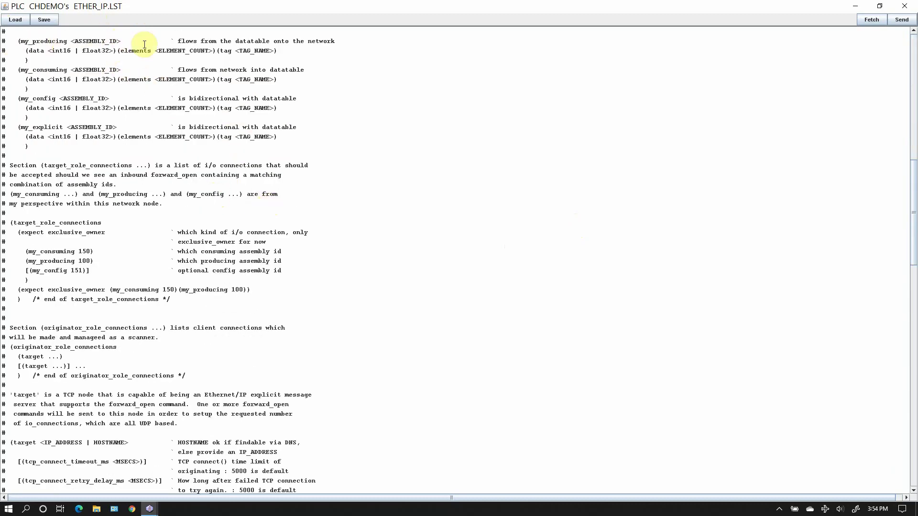
scroll(236, 254, down, 20)
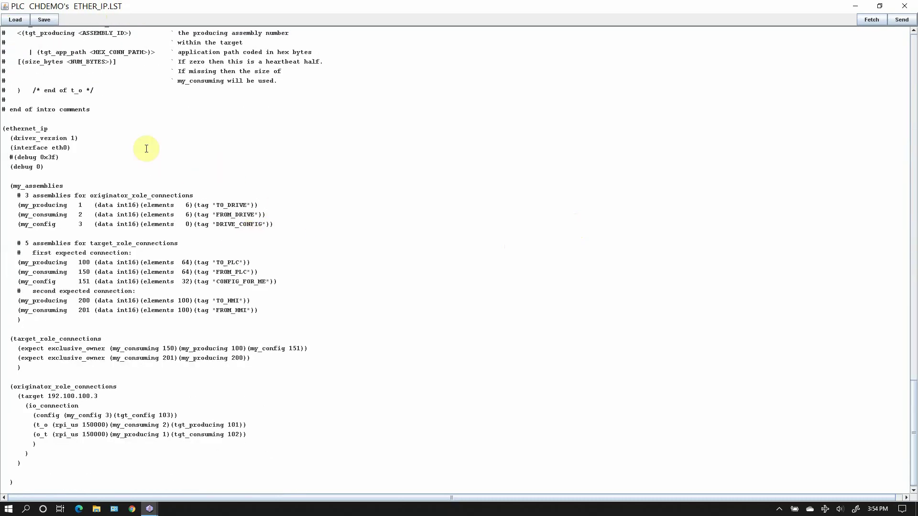
drag(10, 110, 100, 109)
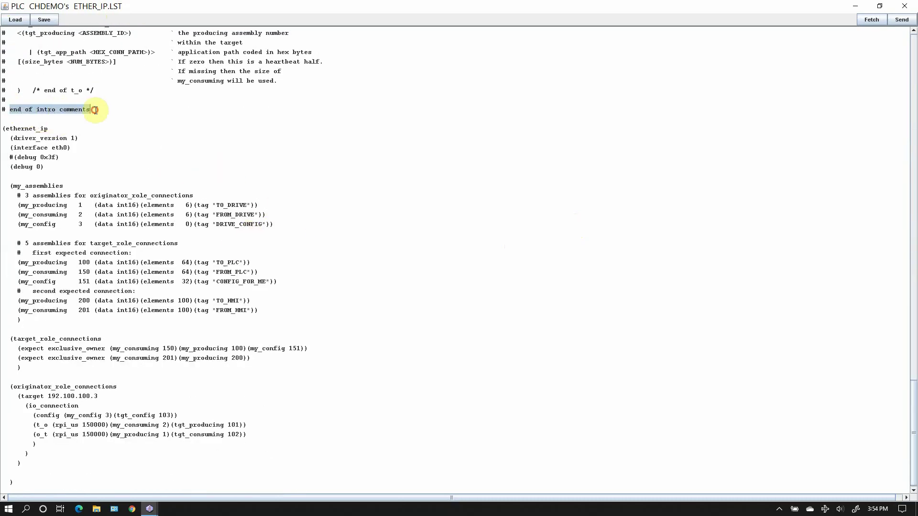
click(137, 131)
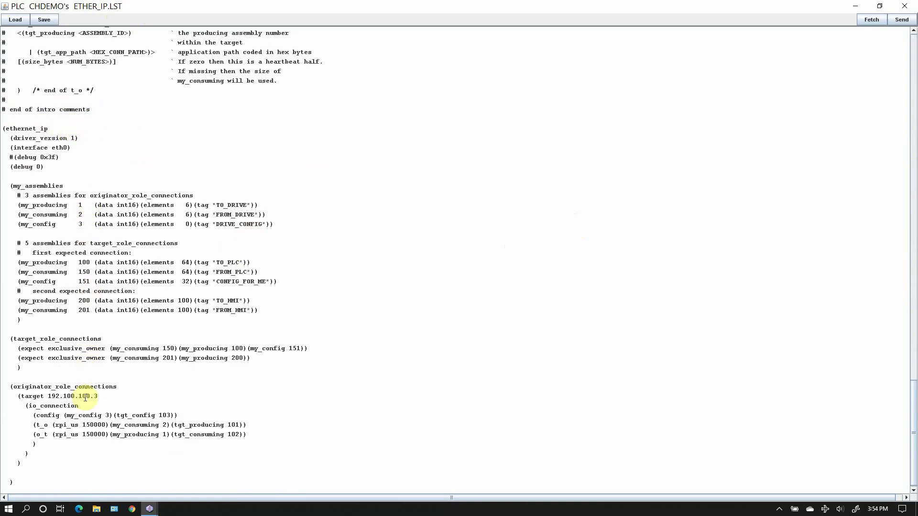
scroll(317, 401, down, 1)
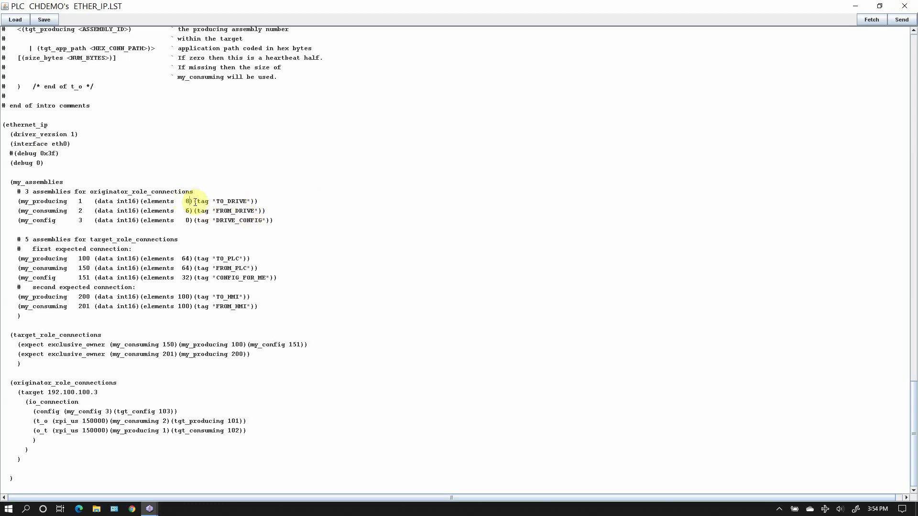
Send the edited ETHER_IP.LST to the PLC, then disable ETHER_IP.TLM and send the module list.
click(905, 21)
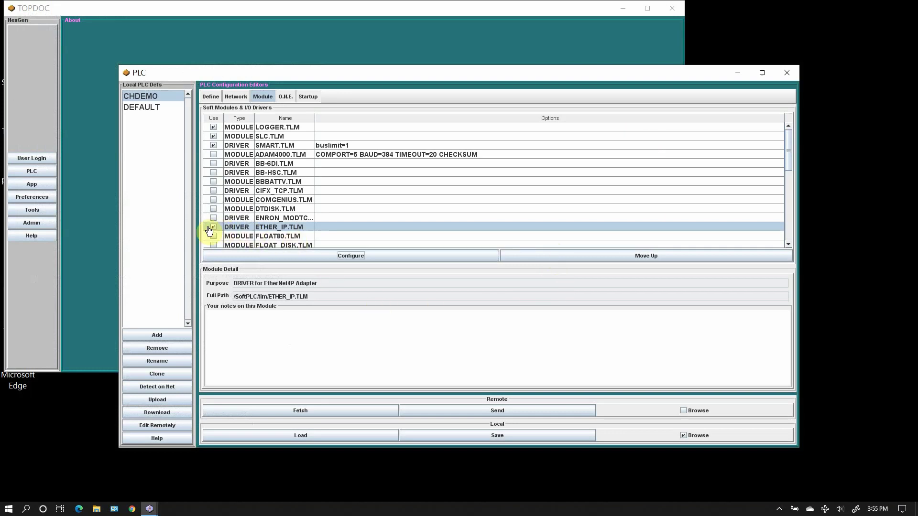
click(214, 228)
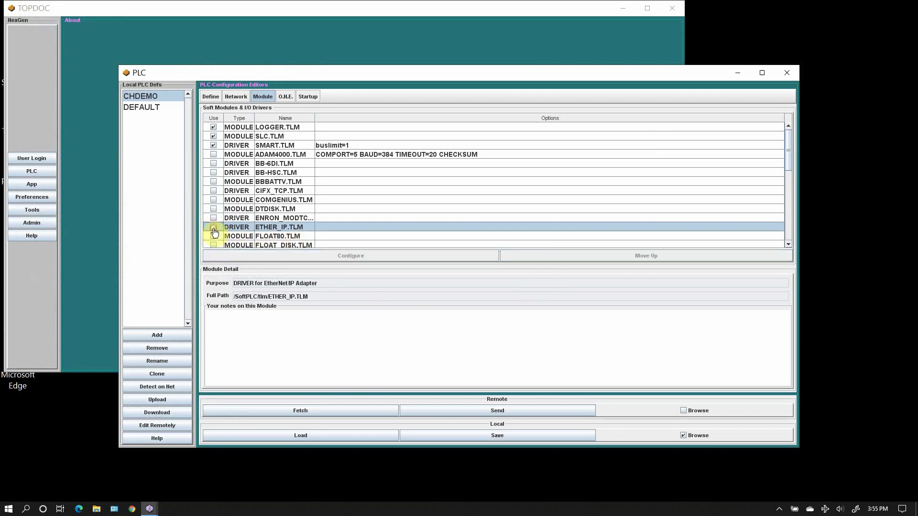
click(442, 411)
Enable the MBIPMAST.TLM Modbus master driver and open its MBIPMAST.XML configuration.
scroll(279, 208, down, 3)
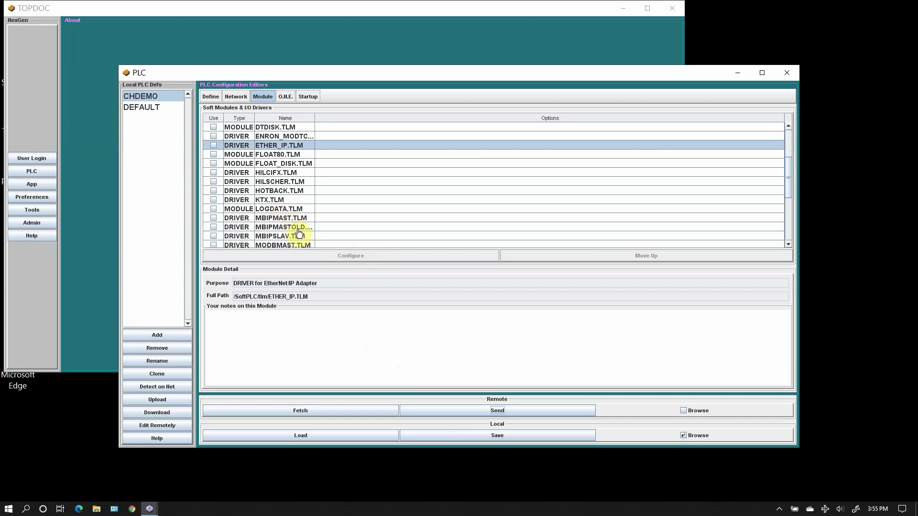
click(213, 220)
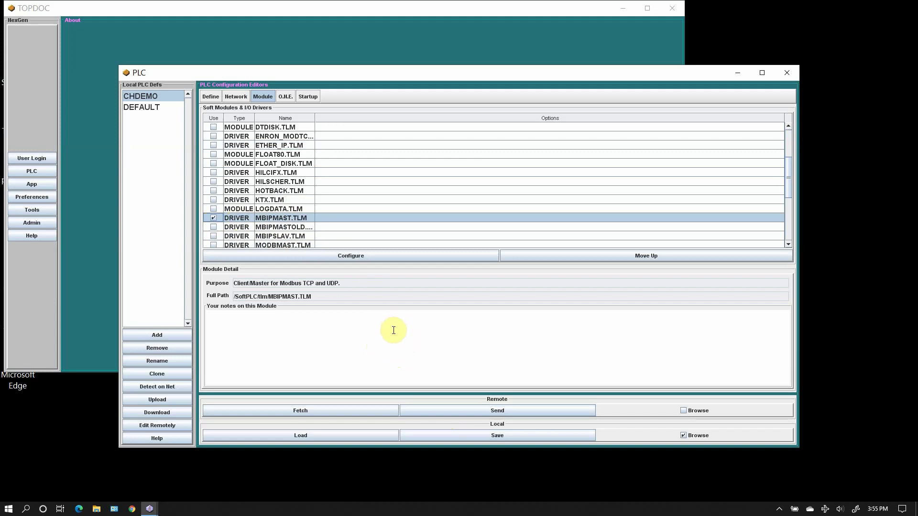
click(351, 257)
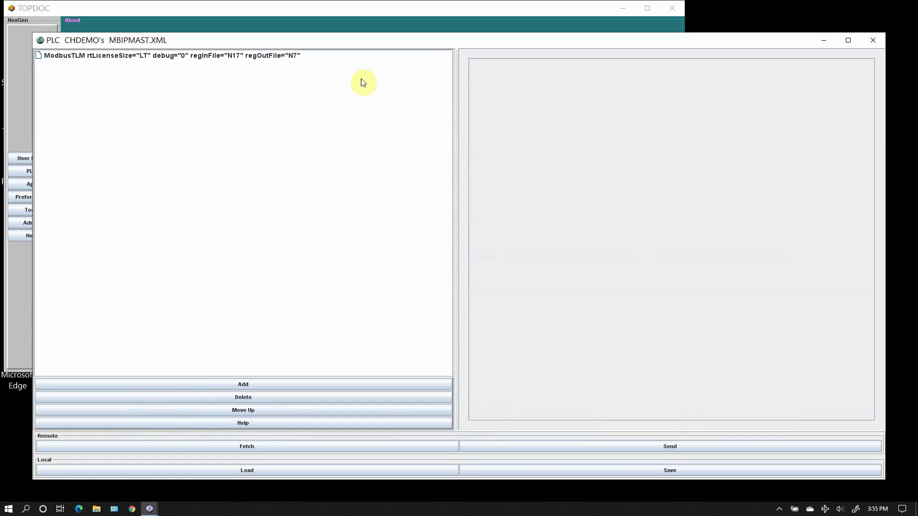
Maximize the MBIPMAST.XML editor and add a TCPServer element under ModbusTLM.
click(850, 41)
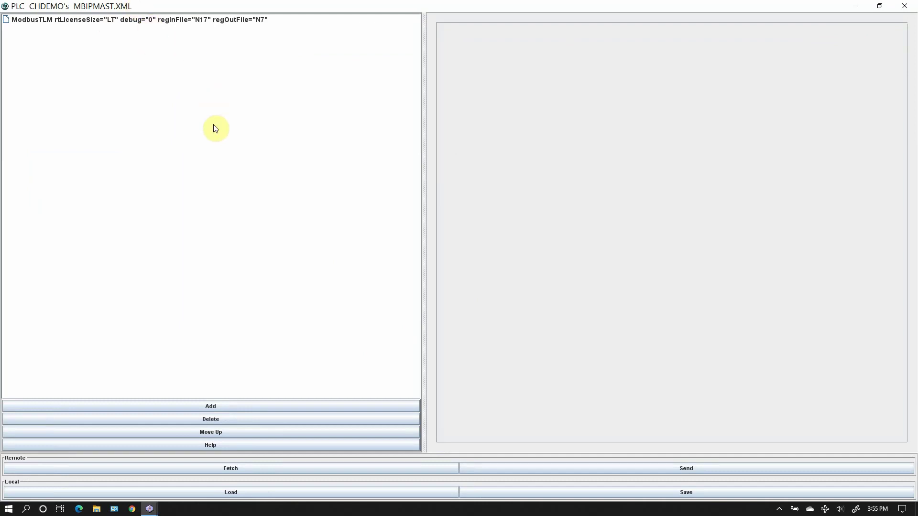
click(147, 19)
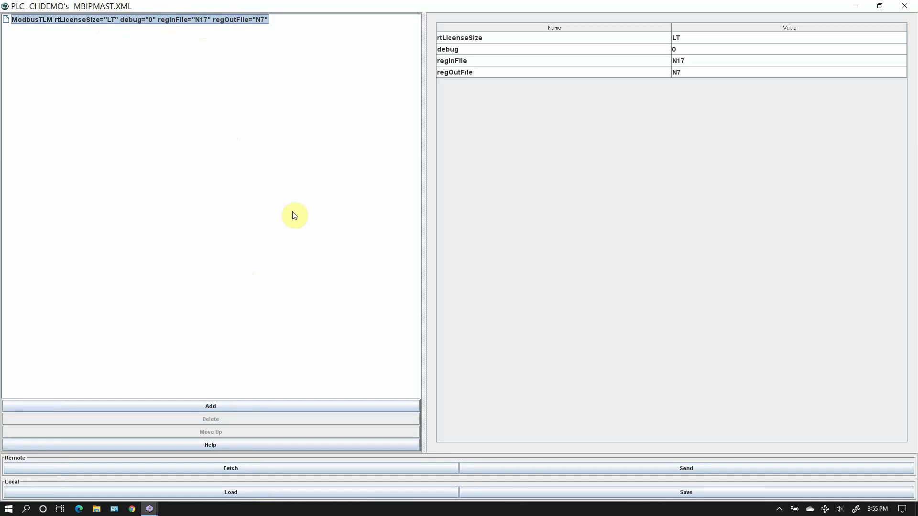
click(216, 412)
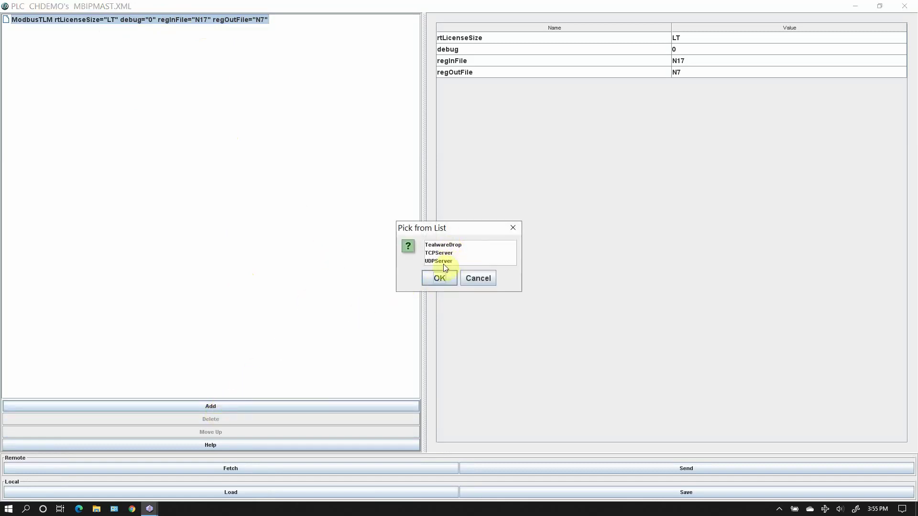
click(444, 252)
click(440, 278)
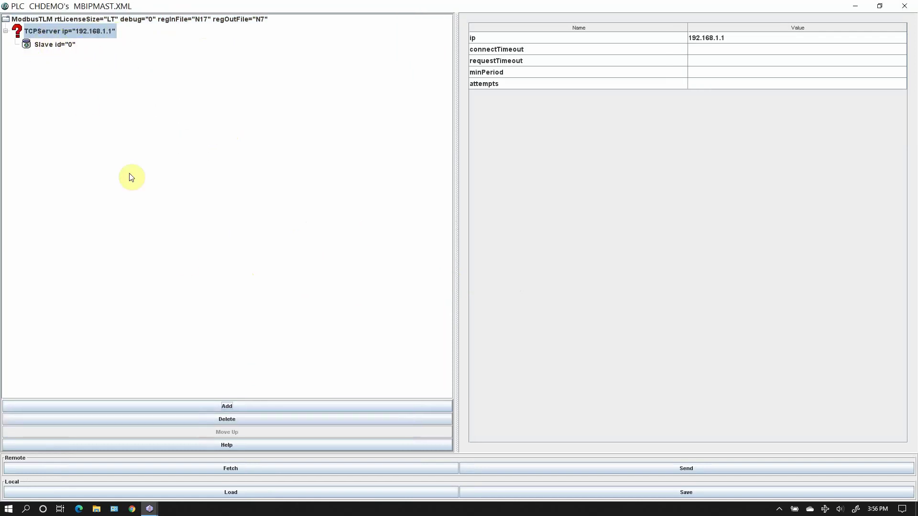
Change the TCPServer ip address to 192.100.00.2, then select Slave id 0.
click(732, 38)
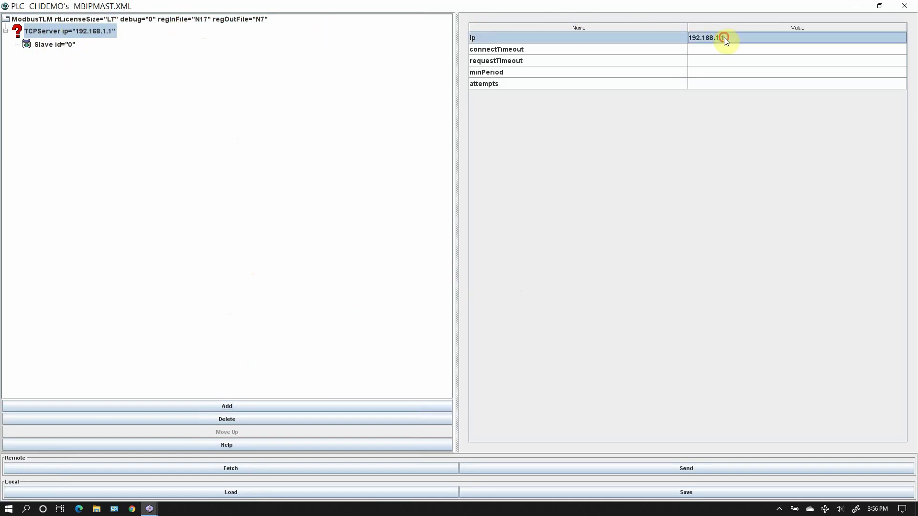
click(724, 39)
drag(702, 38, 739, 37)
text(100)
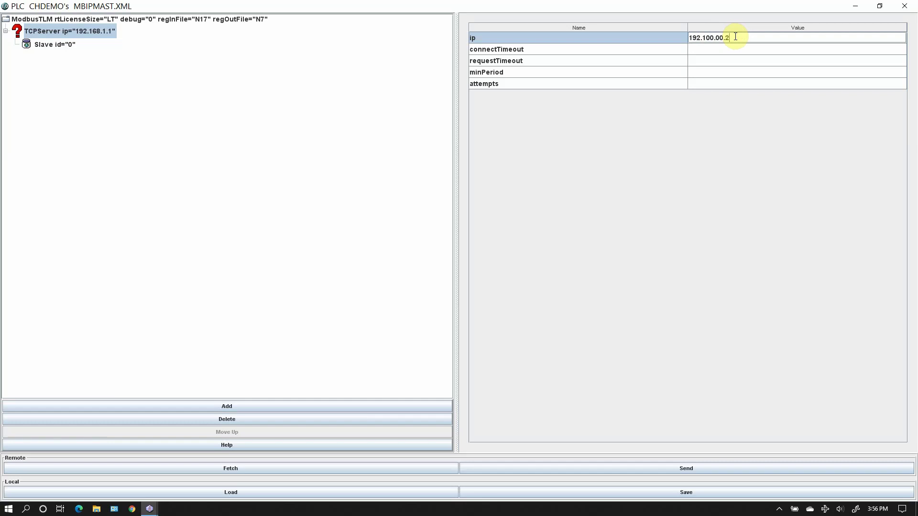
click(740, 46)
click(68, 42)
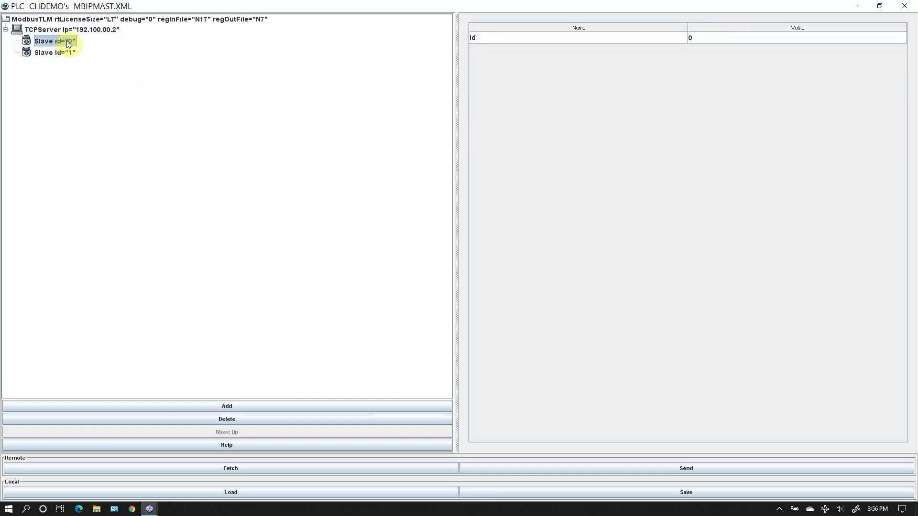
click(233, 408)
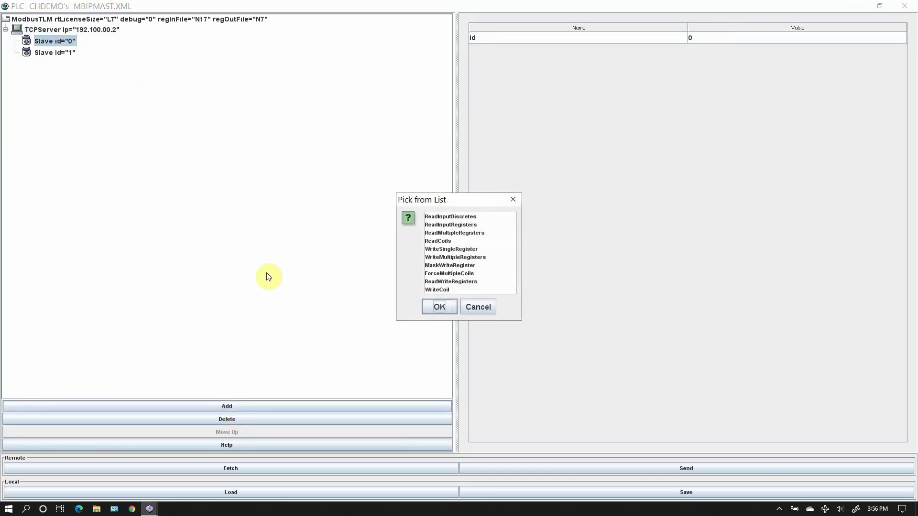
Add a ReadWriteRegisters command to Slave 0 and review its refNums 410001/400001 and N7:0 blocks.
click(458, 282)
click(440, 306)
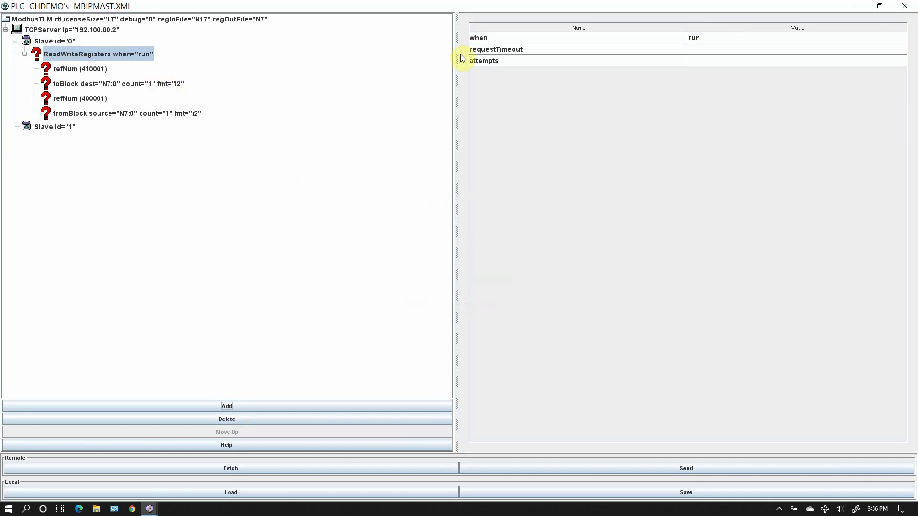
click(86, 72)
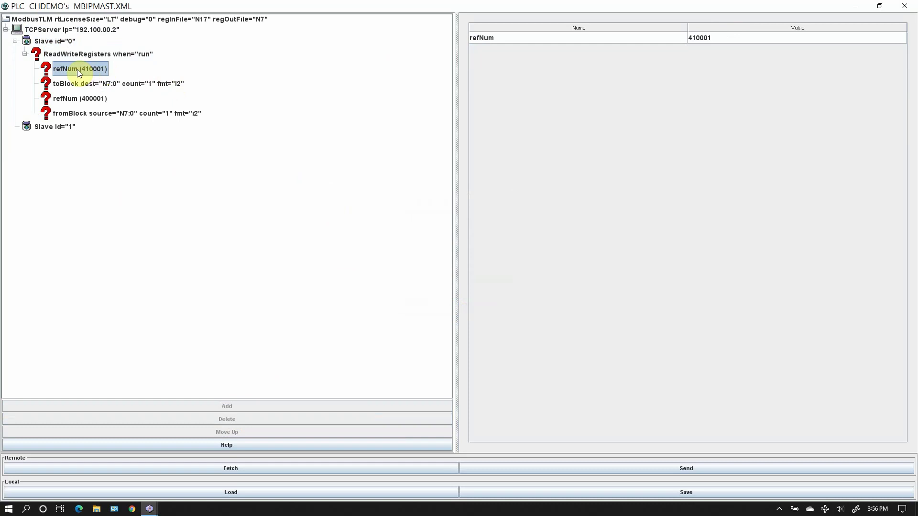
click(112, 85)
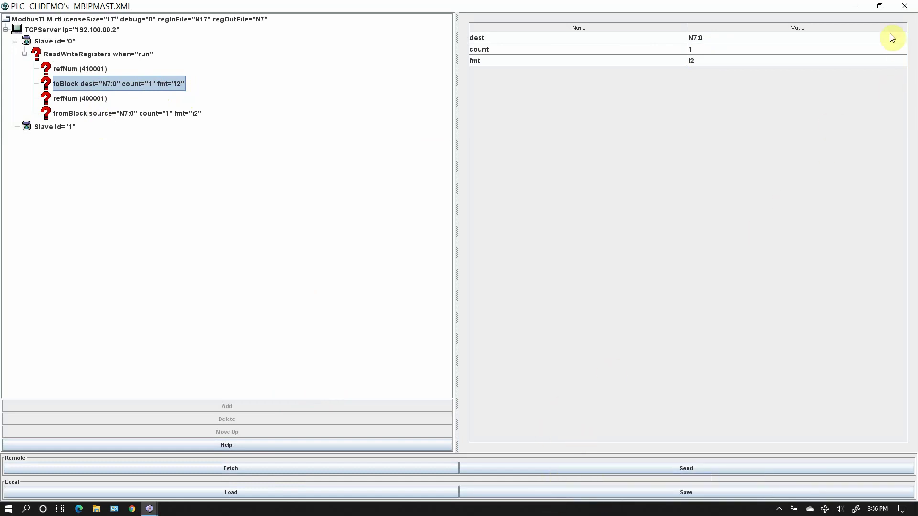
Close the MBIPMAST.XML editor, discarding its unsaved changes.
click(905, 6)
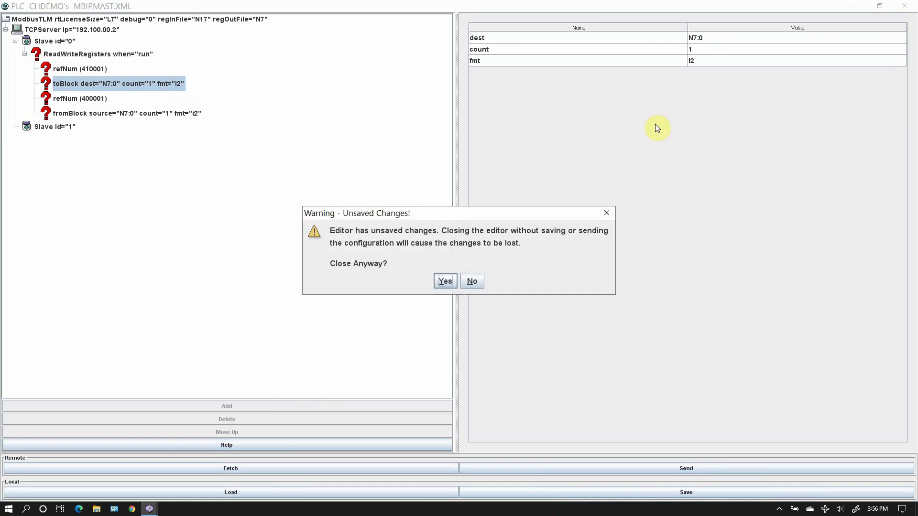
click(444, 282)
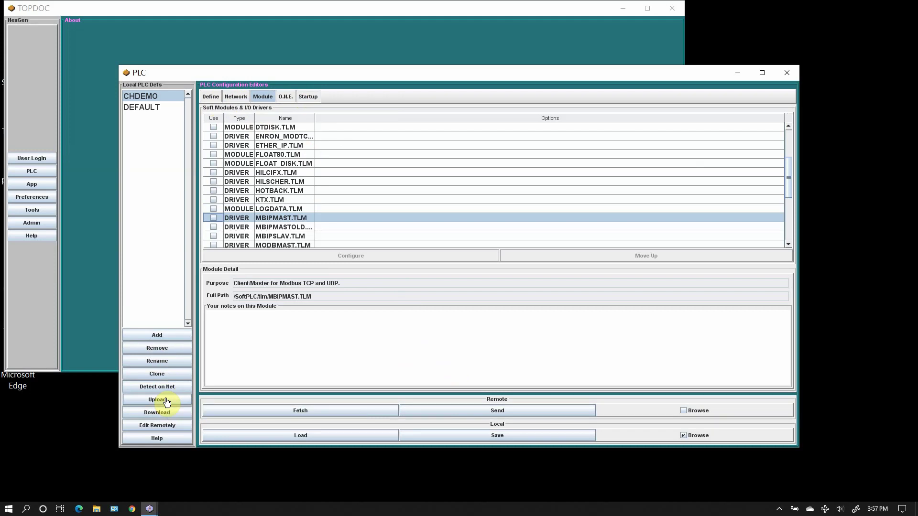
Upload the NEW app from the PLC to local disk and close the APP Upload window.
click(167, 401)
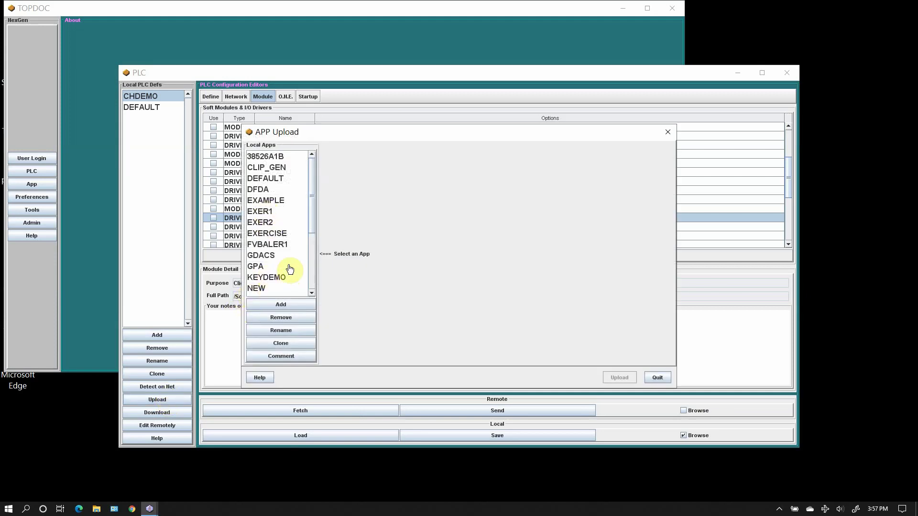
click(258, 289)
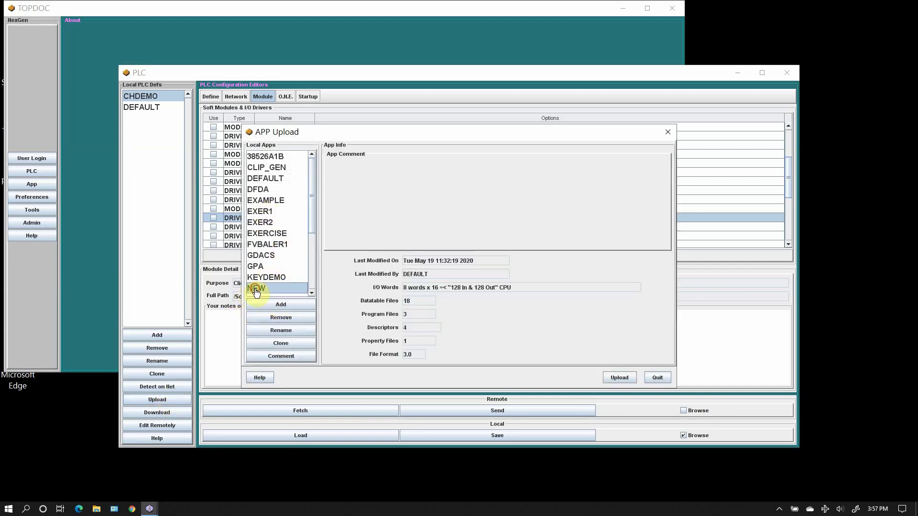
click(629, 378)
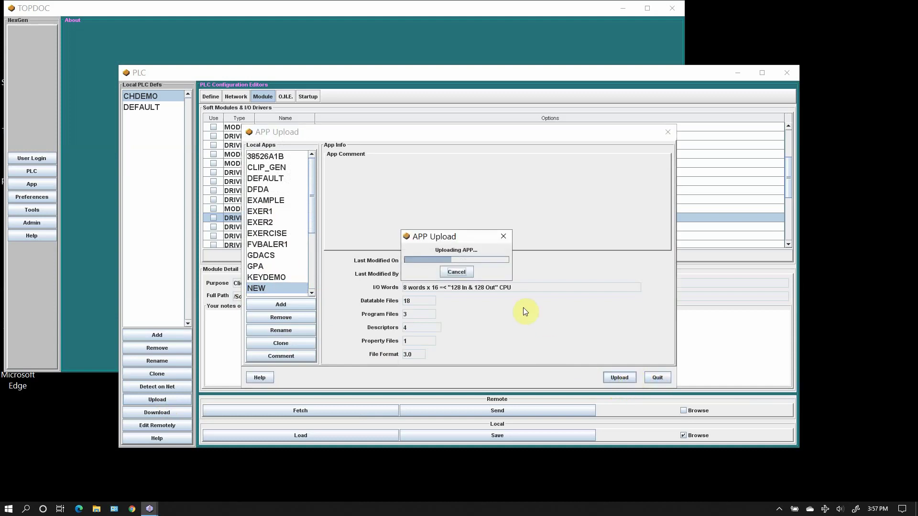
click(458, 273)
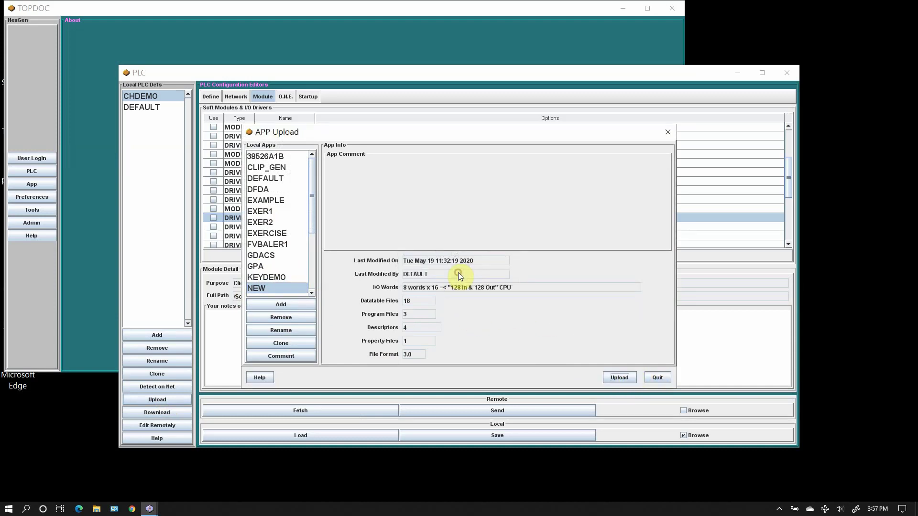
click(668, 132)
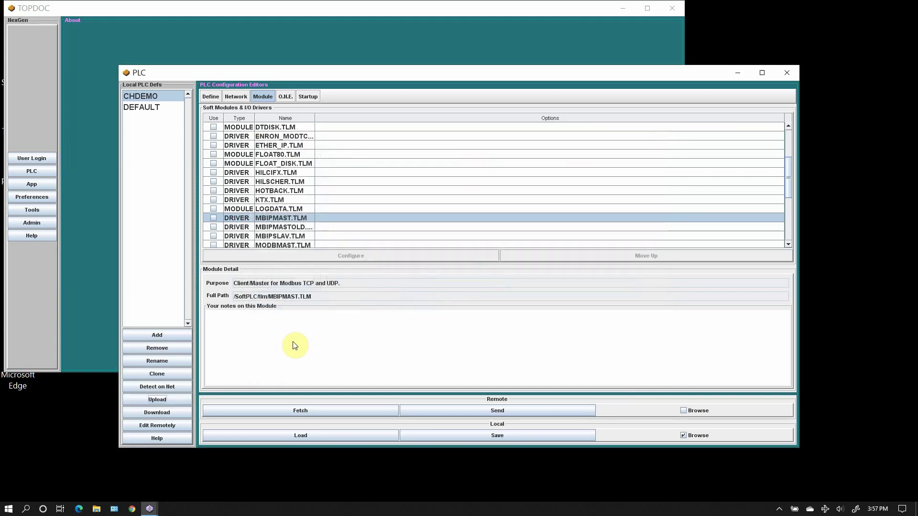
Download the local T1 app to CHDEMO's disk and close the app download window.
click(151, 413)
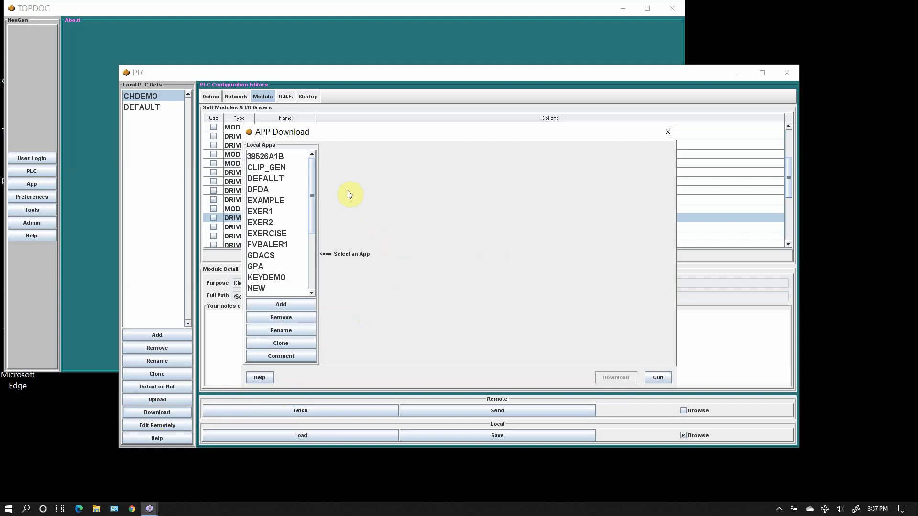
click(258, 288)
scroll(311, 205, down, 3)
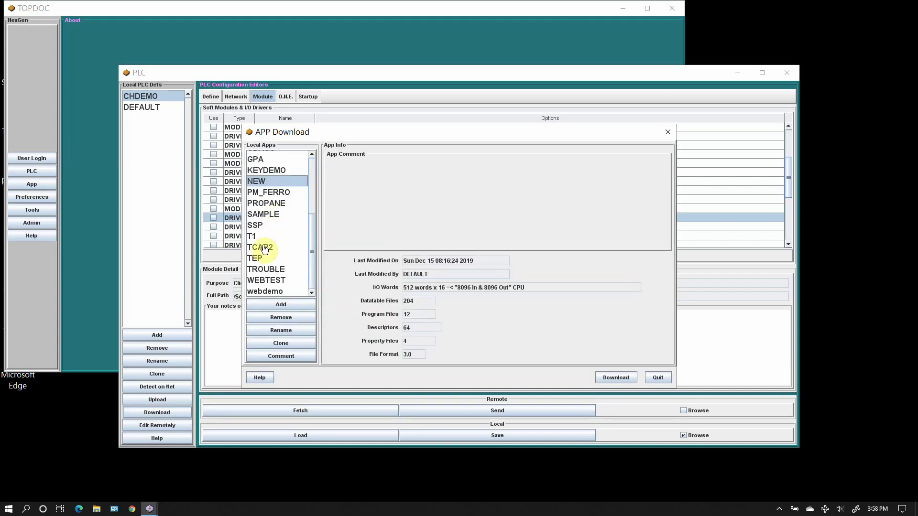
click(252, 236)
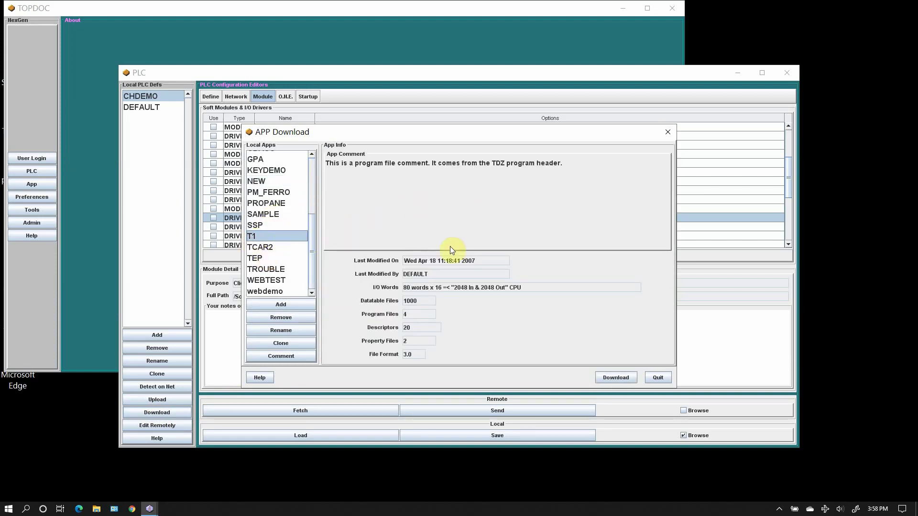
click(619, 379)
click(620, 379)
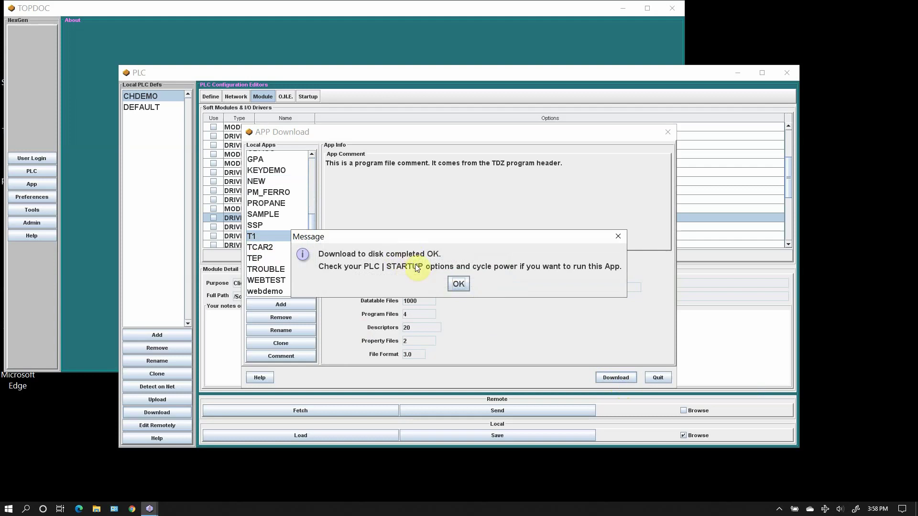
click(458, 284)
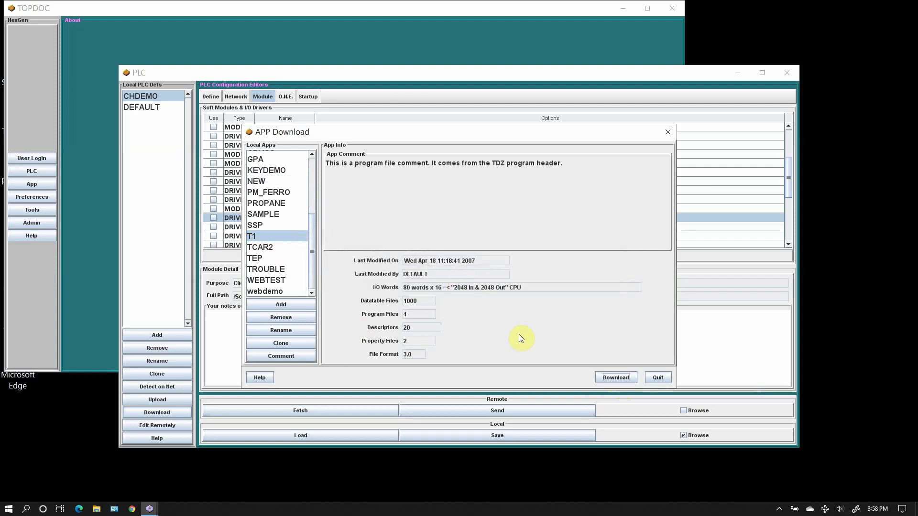
click(659, 379)
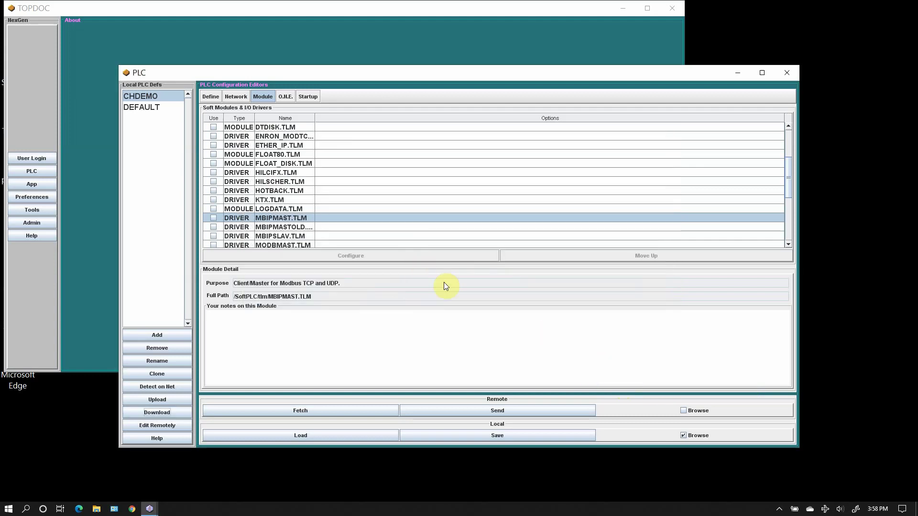
click(307, 96)
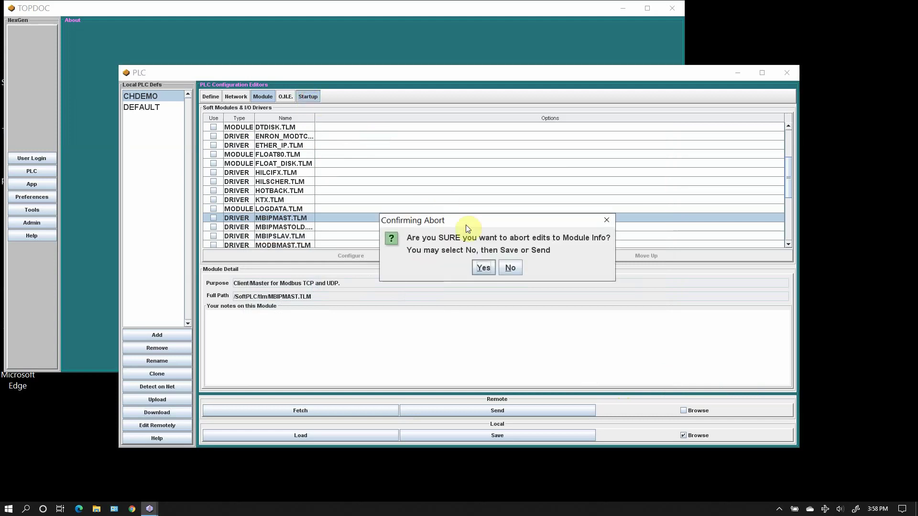
Abandon the pending module edits and set the startup app to /SoftPLC/app/T1.
click(483, 267)
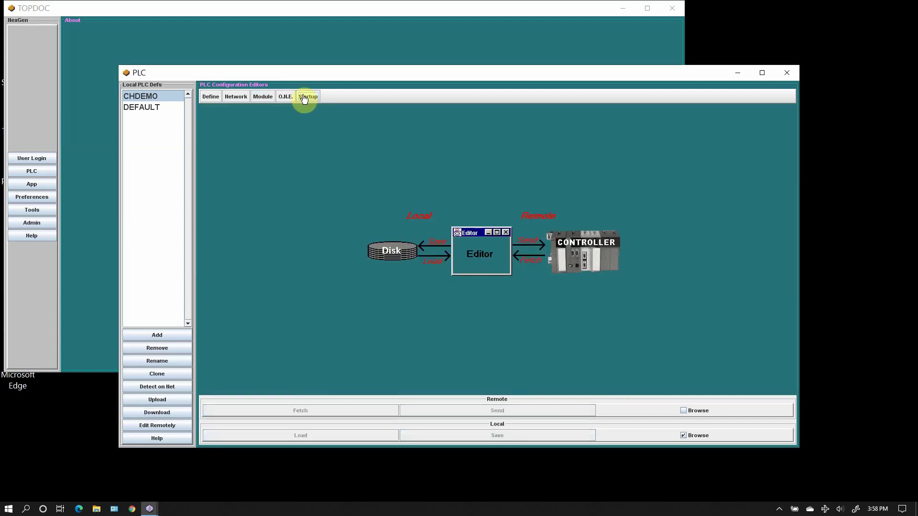
click(305, 98)
click(618, 178)
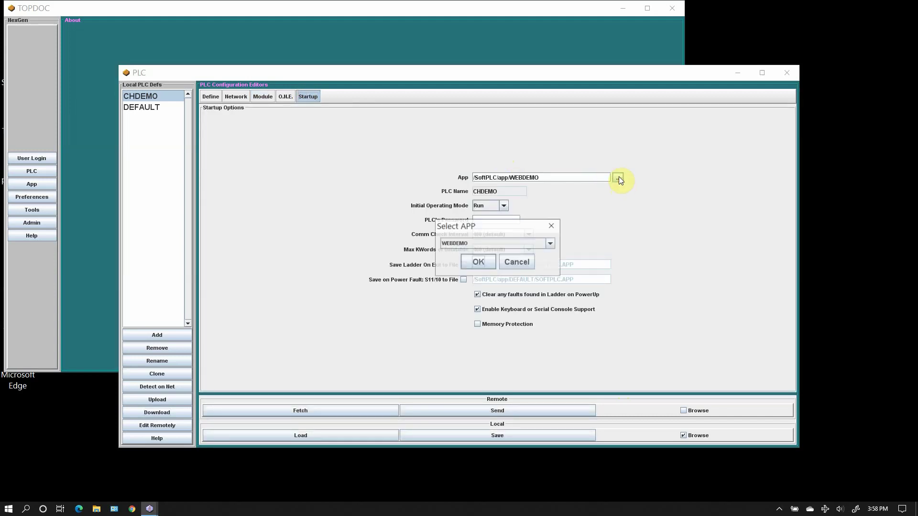
click(550, 245)
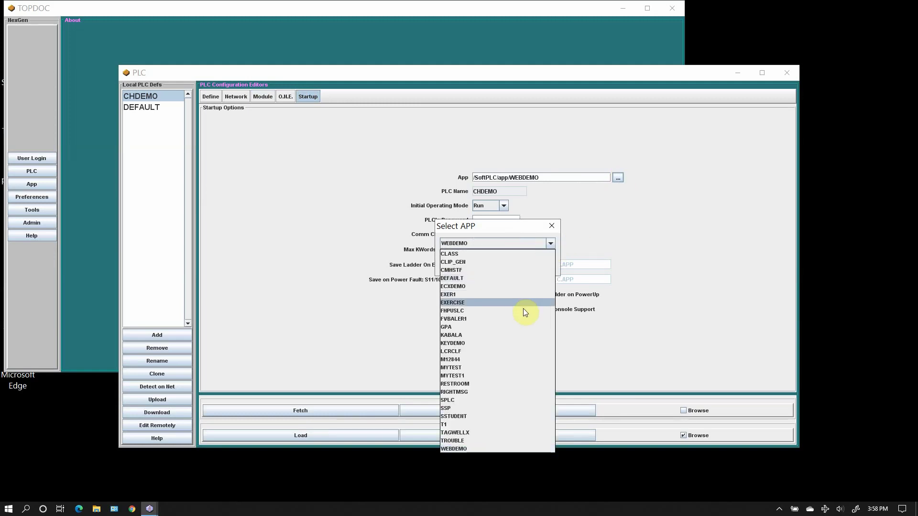
click(446, 424)
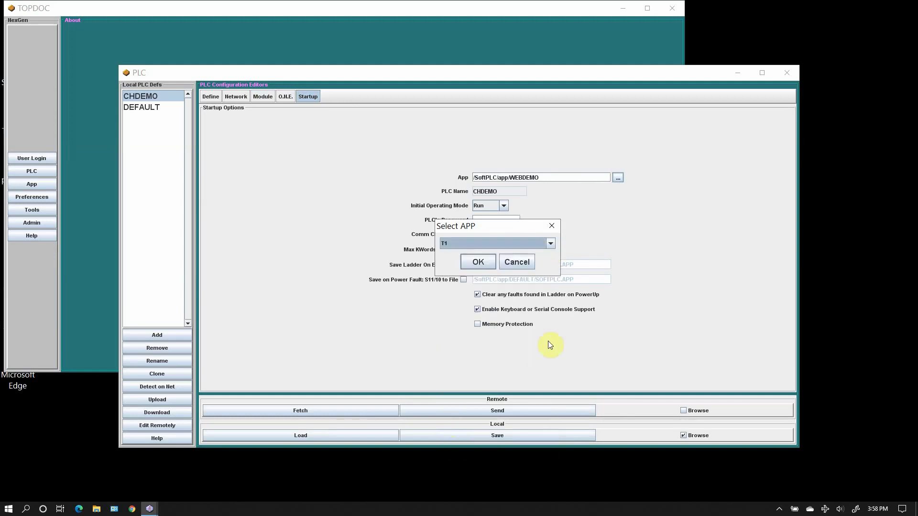
click(470, 263)
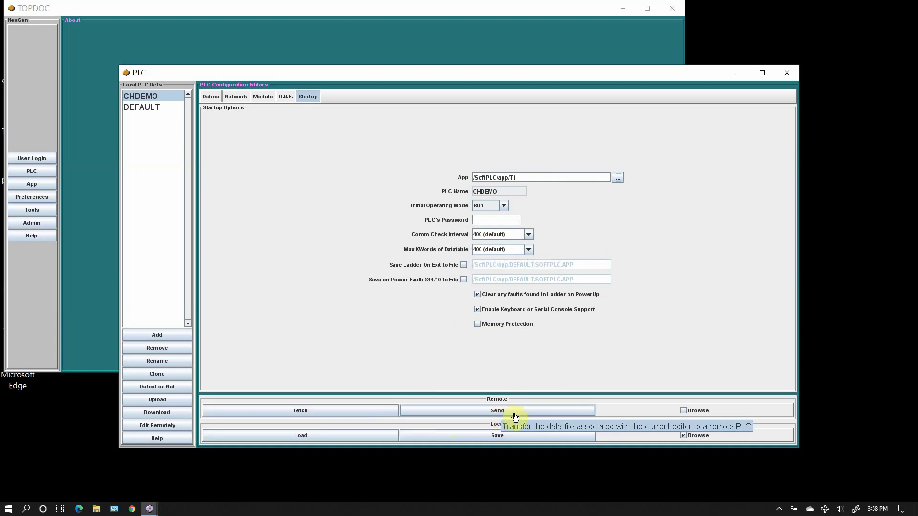
Fetch the remote PLC's startup settings, restoring the app to /SoftPLC/app/WEBDEMO.
click(374, 412)
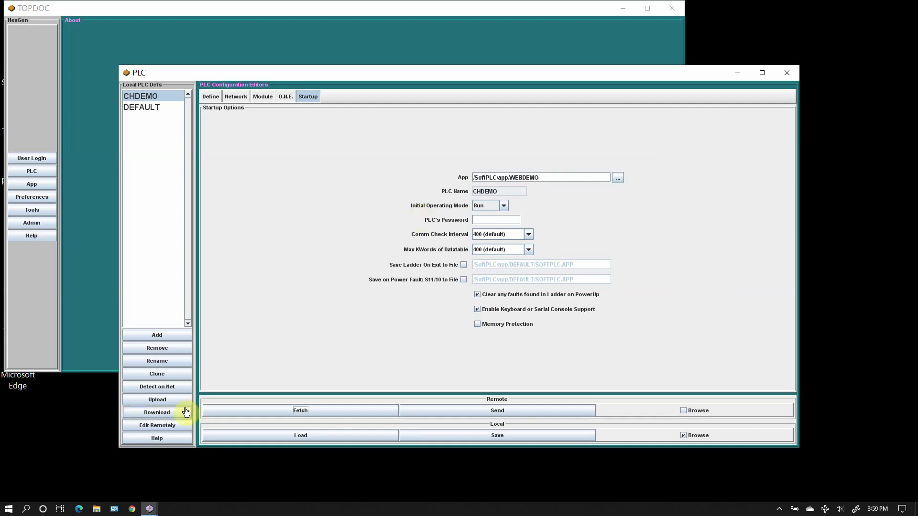
Open the CHDEMO app in the remote ladder editor to view its subroutine calls.
click(162, 427)
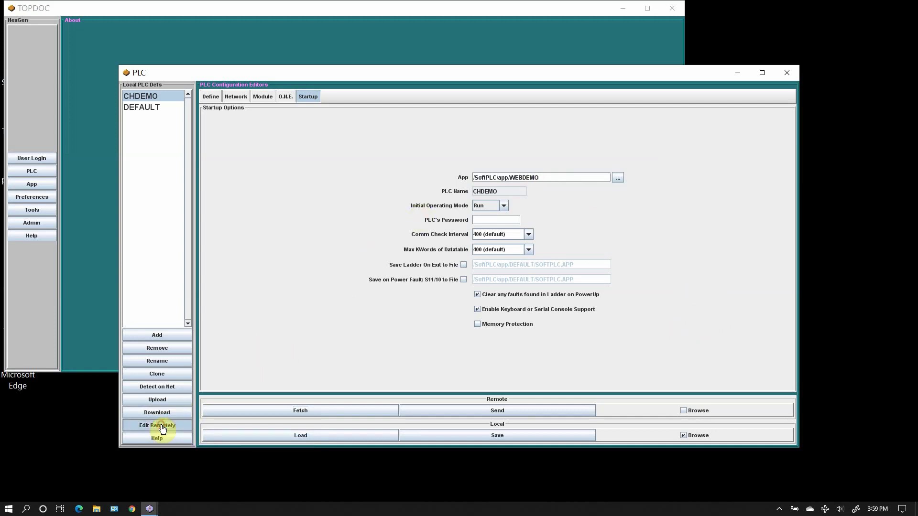